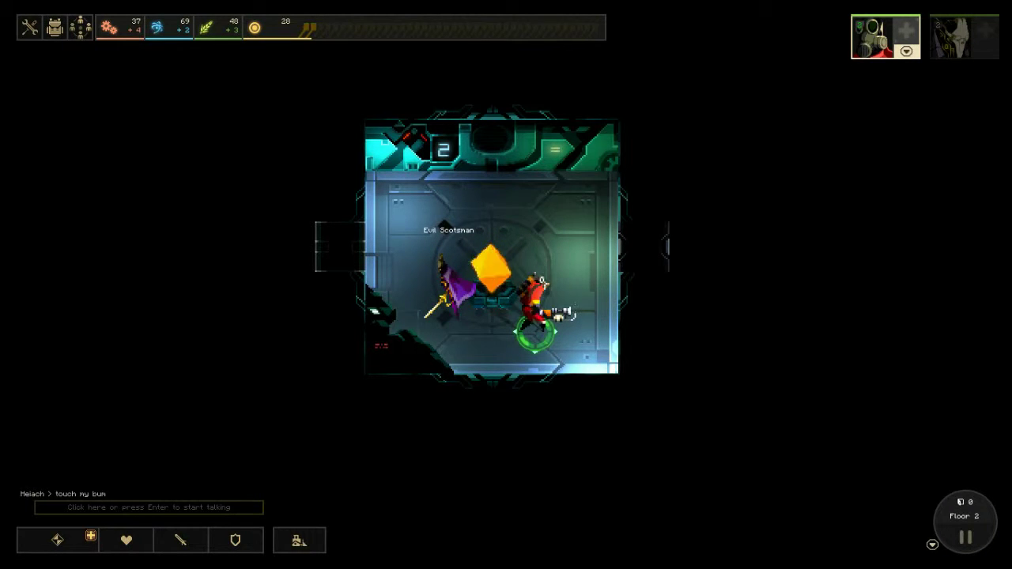
Level the red hero up and activate its Spoonfuls of Love heart skill
key("i")
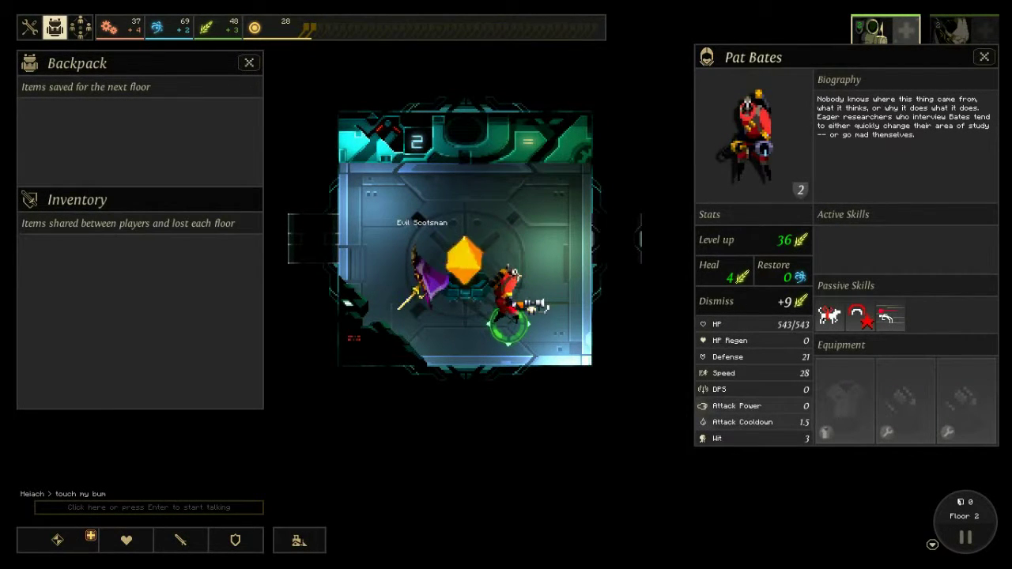
left_click(751, 240)
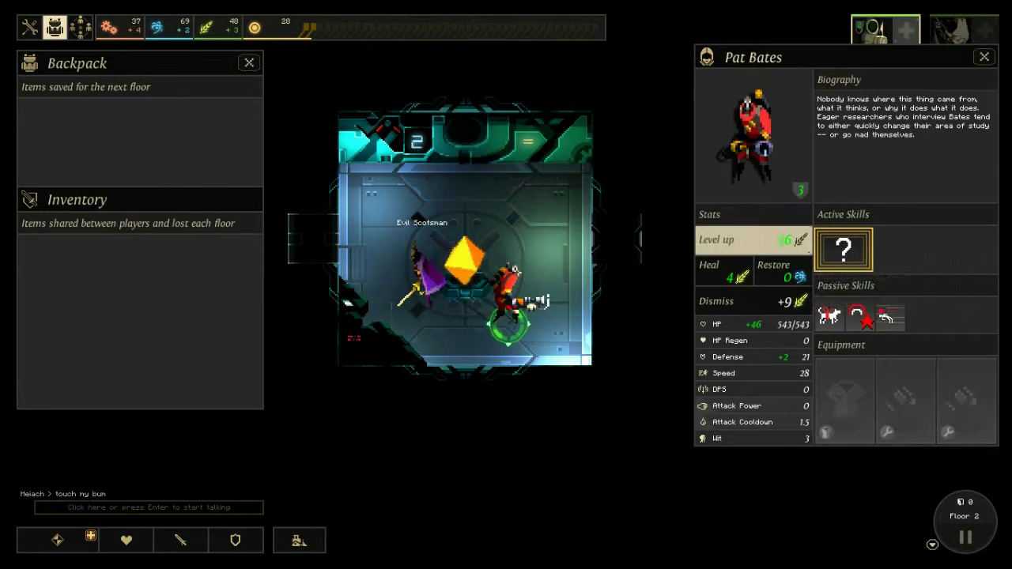
left_click(790, 246)
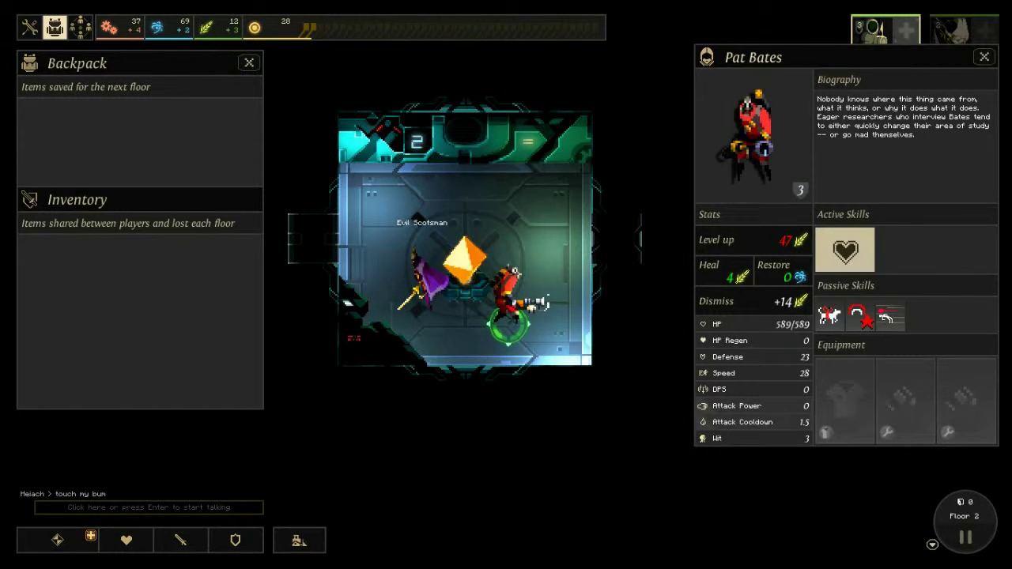
left_click(845, 250)
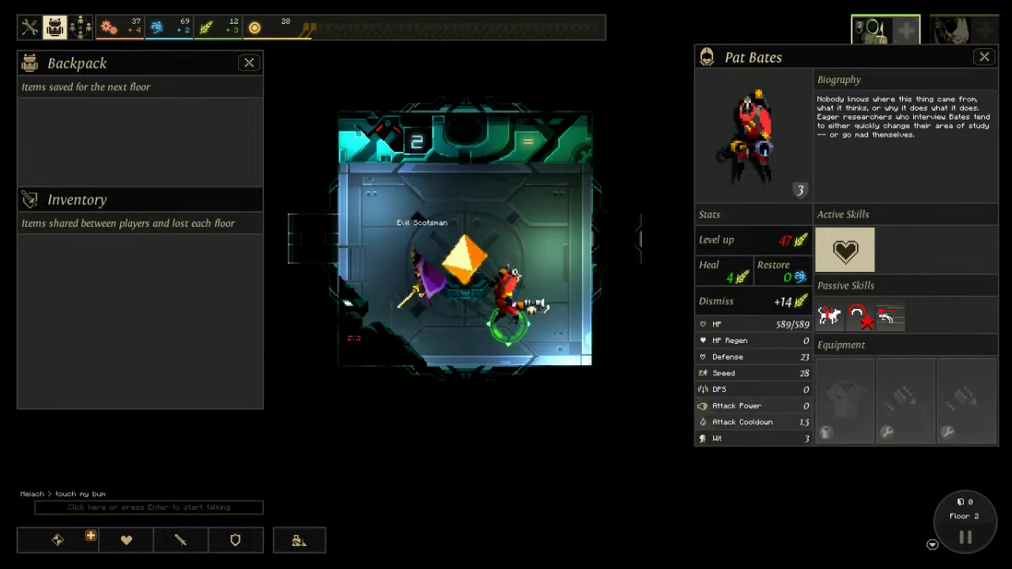
left_click(844, 250)
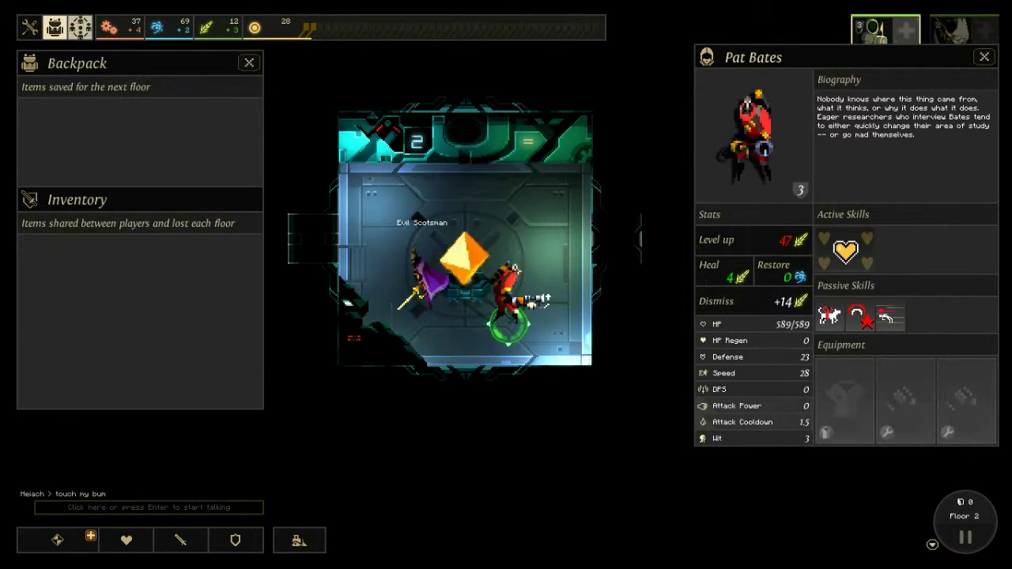
Give 5 food to the other player and close the hero details
left_click(55, 27)
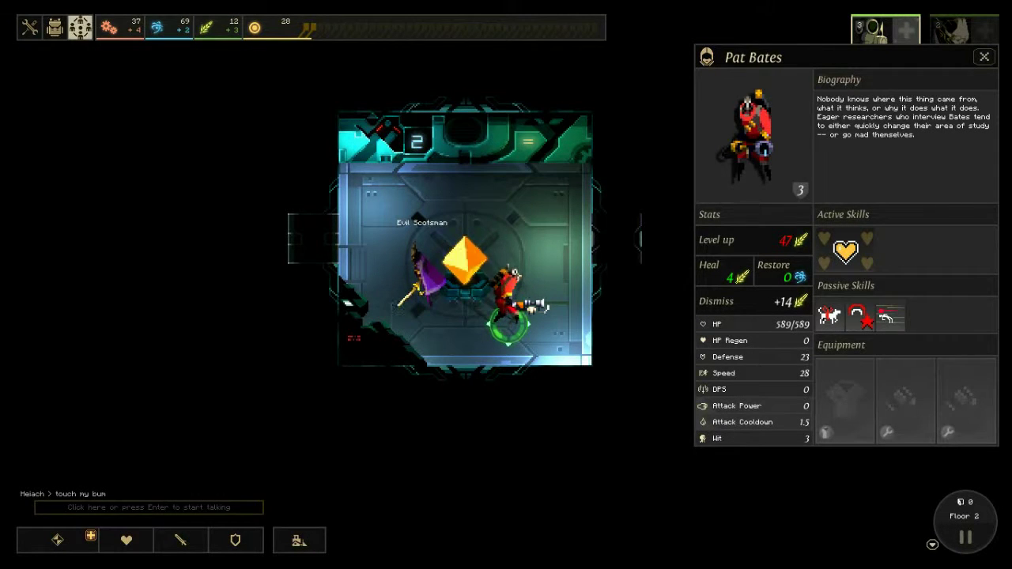
left_click(80, 27)
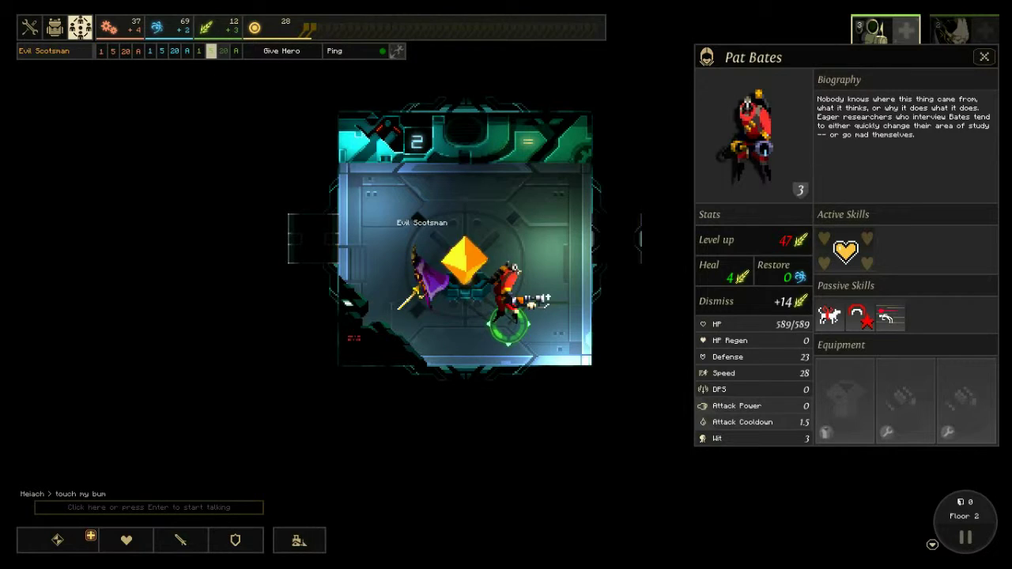
left_click(210, 50)
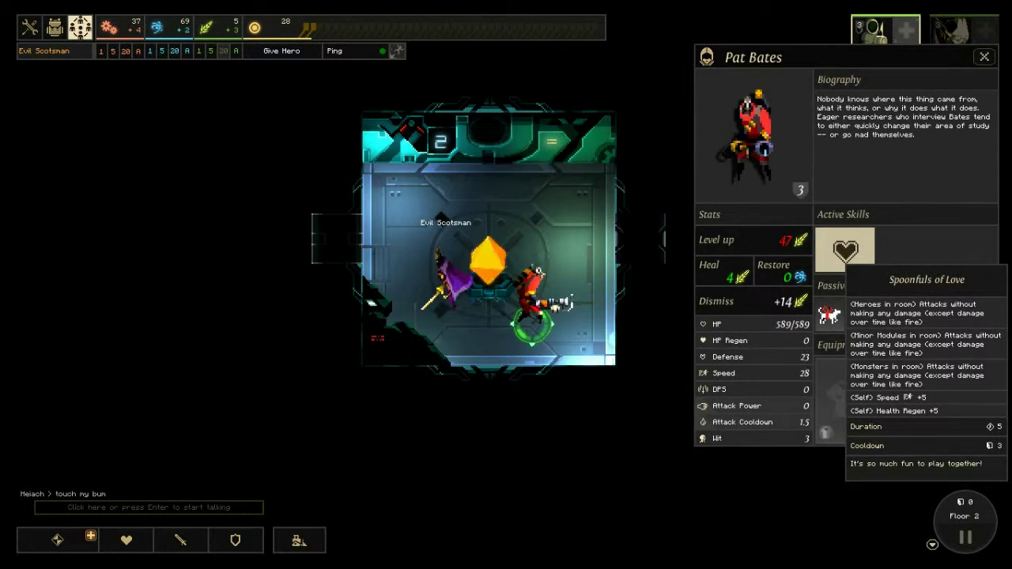
key("Escape")
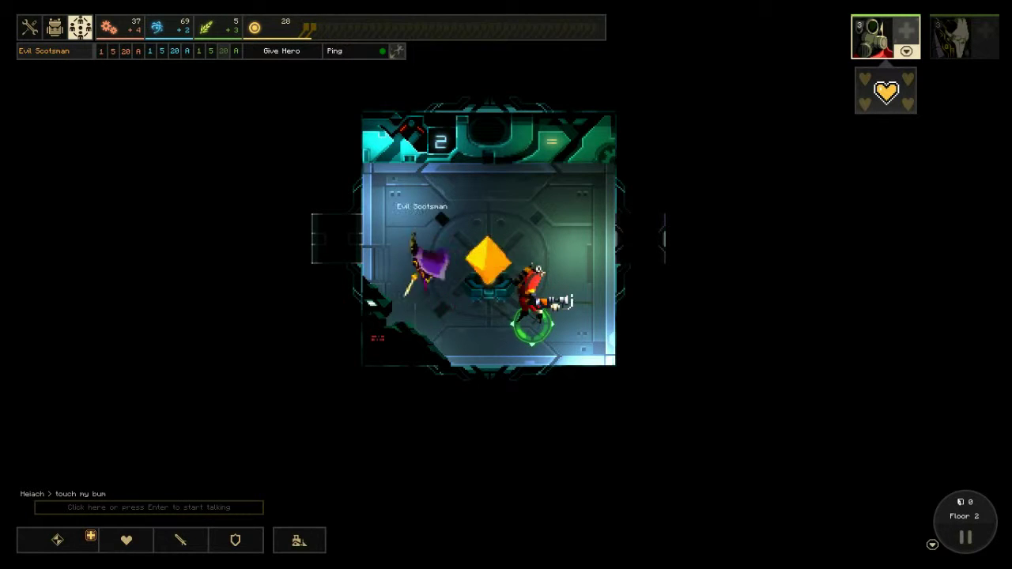
Open the west door and move the red hero deeper into the cave room
right_click(338, 237)
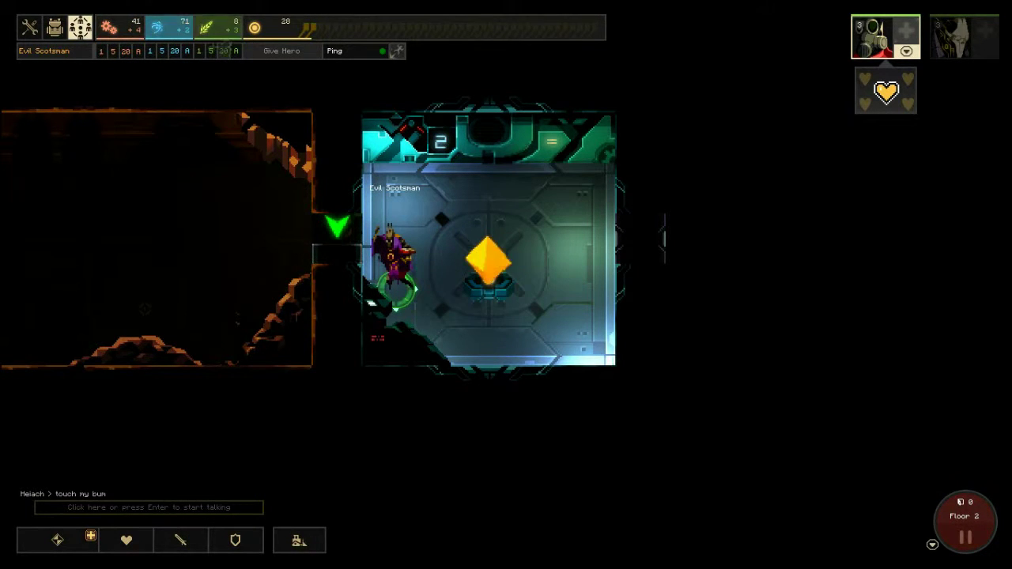
right_click(37, 260)
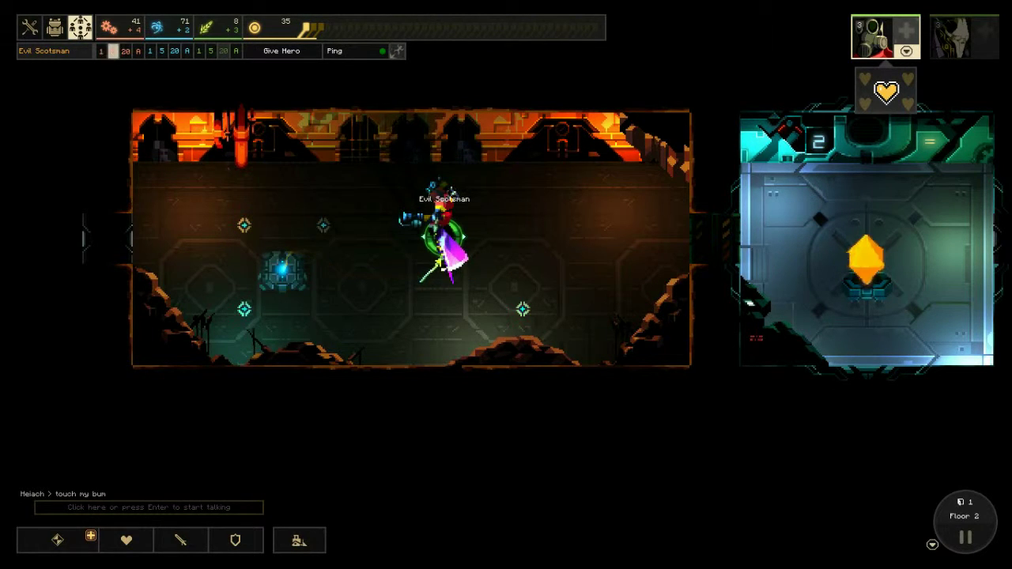
left_click(80, 27)
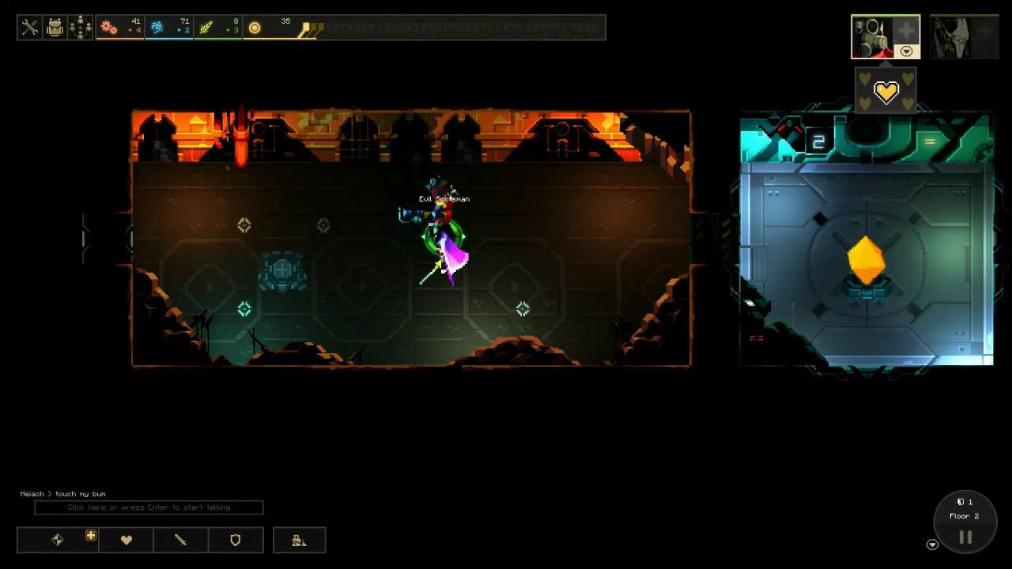
key("Left")
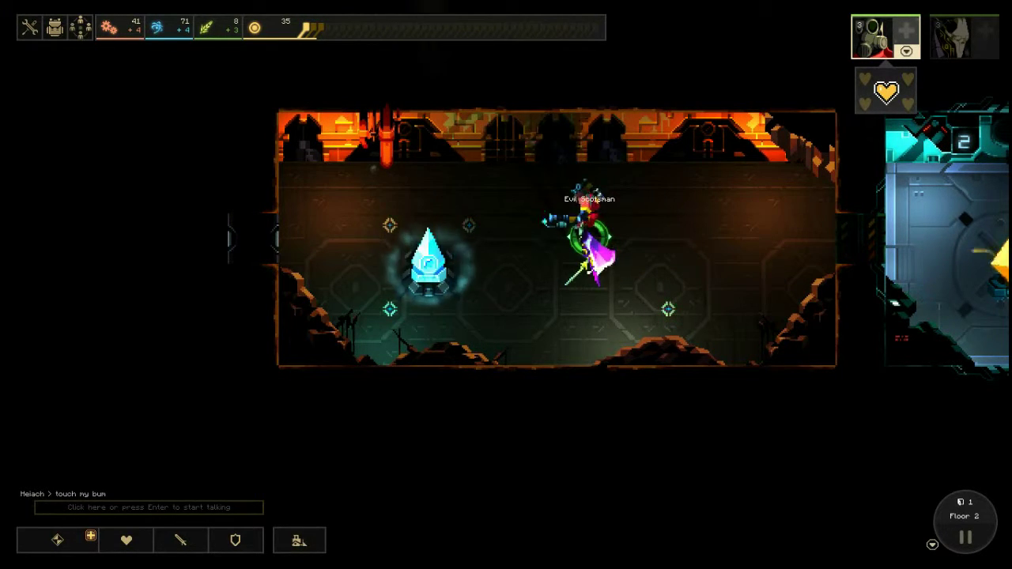
Look over the offensive modules, then cancel and head through the next west door
left_click(180, 540)
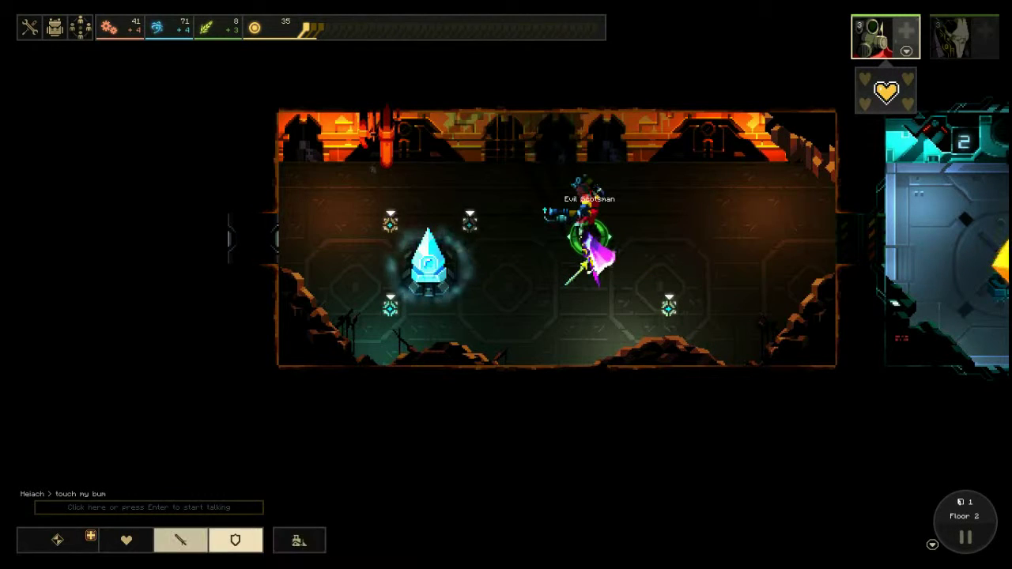
left_click(189, 541)
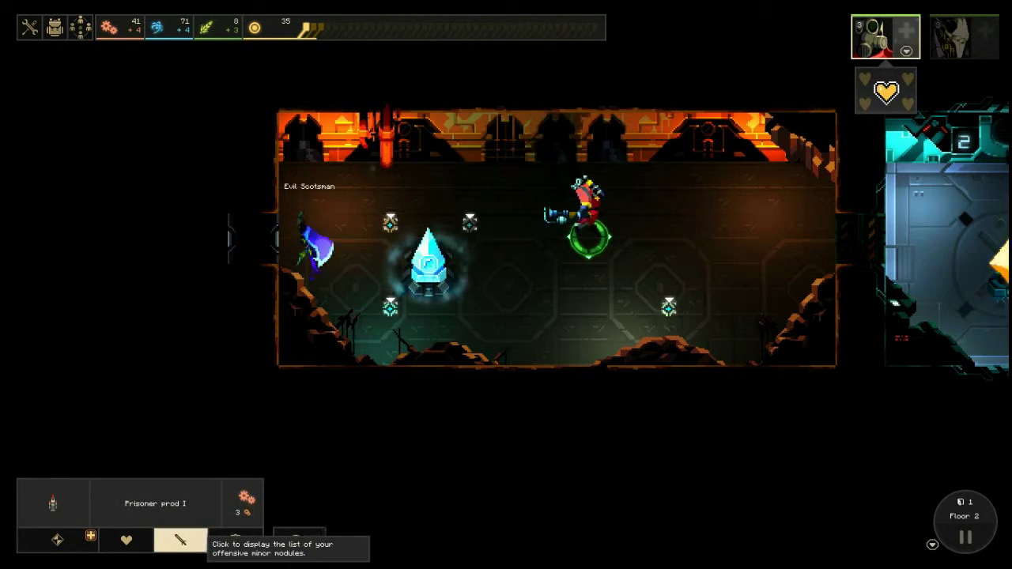
left_click(181, 540)
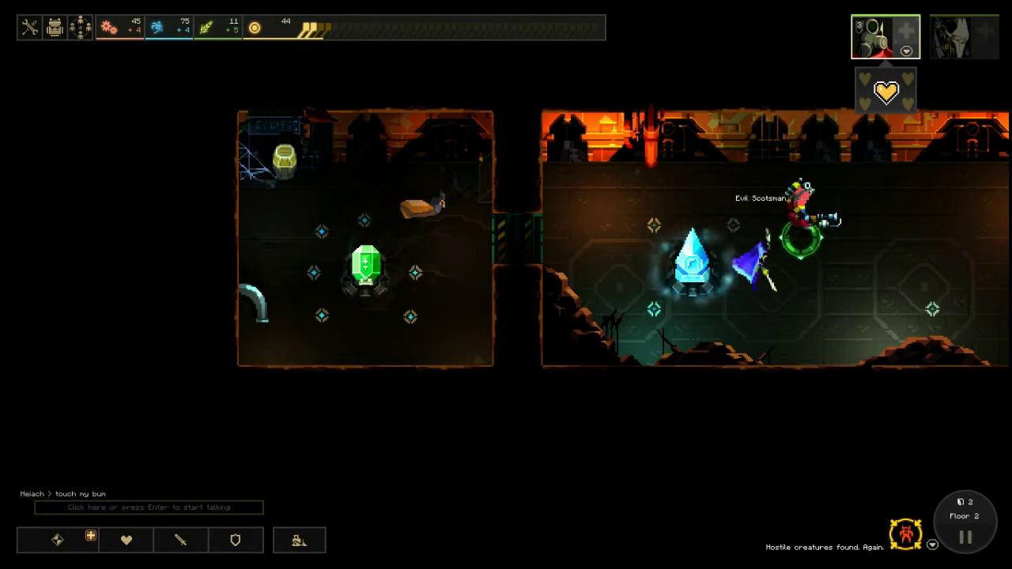
Move the hero into the room east of the crystal and power it
key("space")
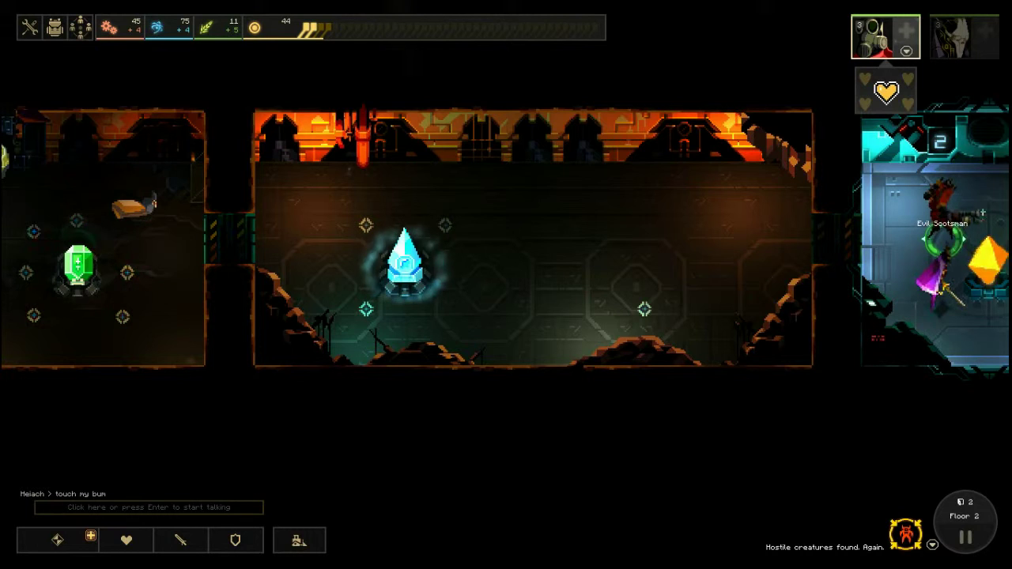
key("d")
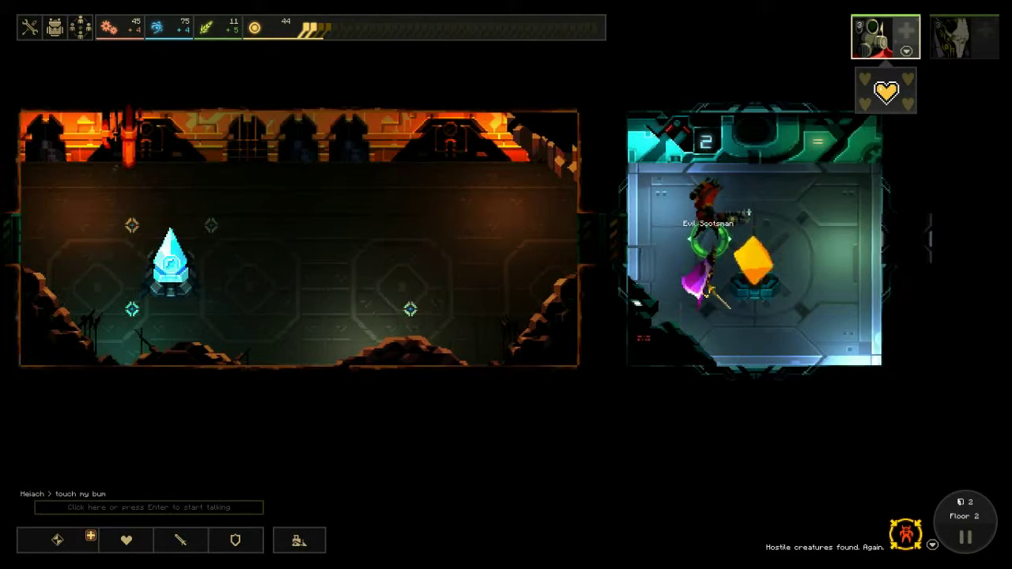
key("a")
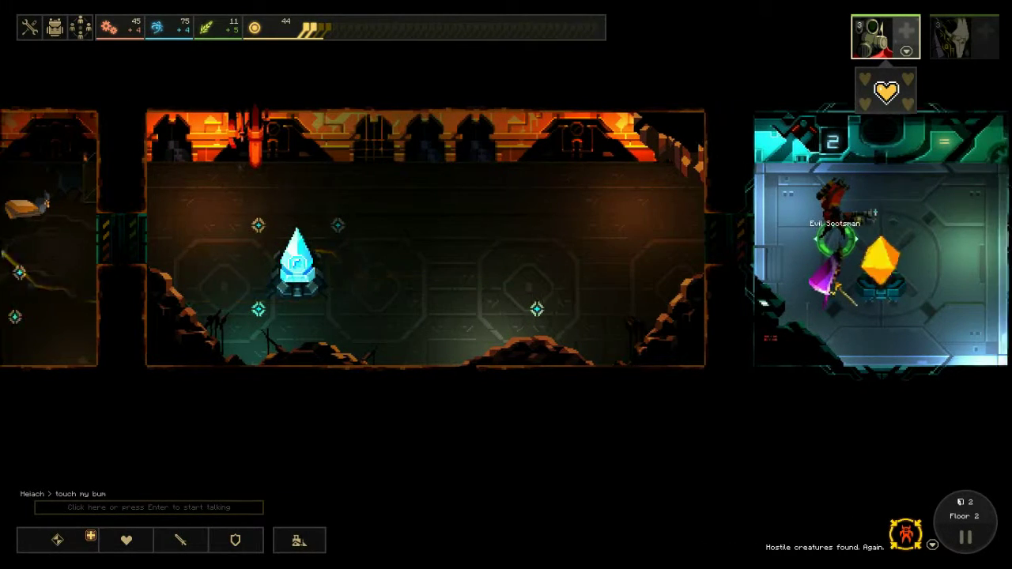
key("d")
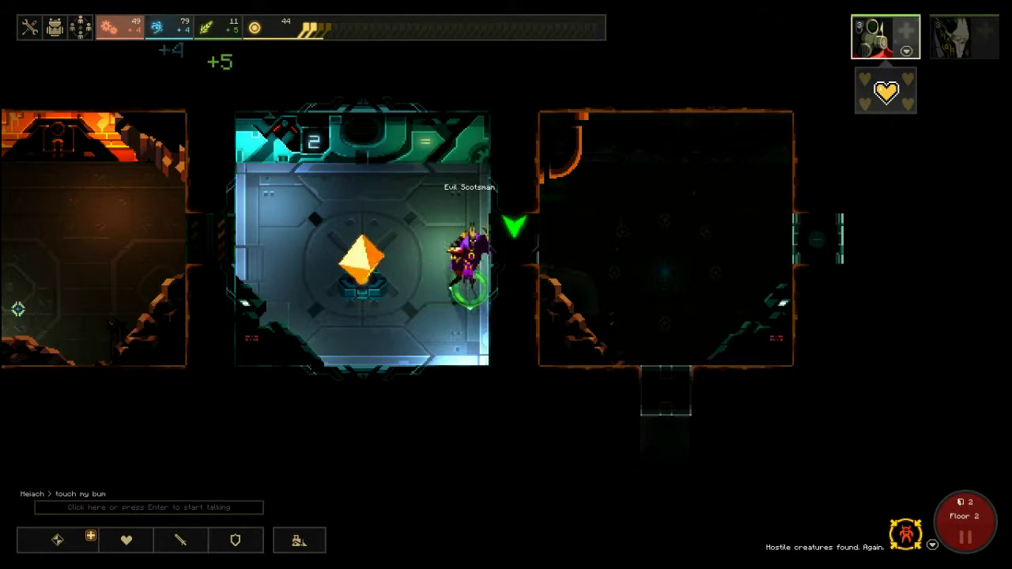
right_click(662, 282)
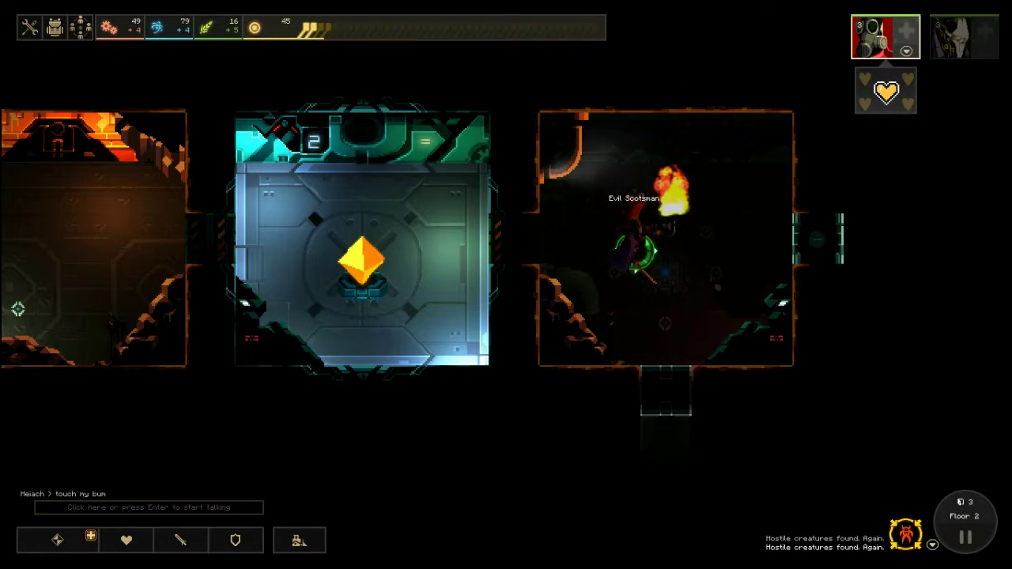
left_click(636, 198)
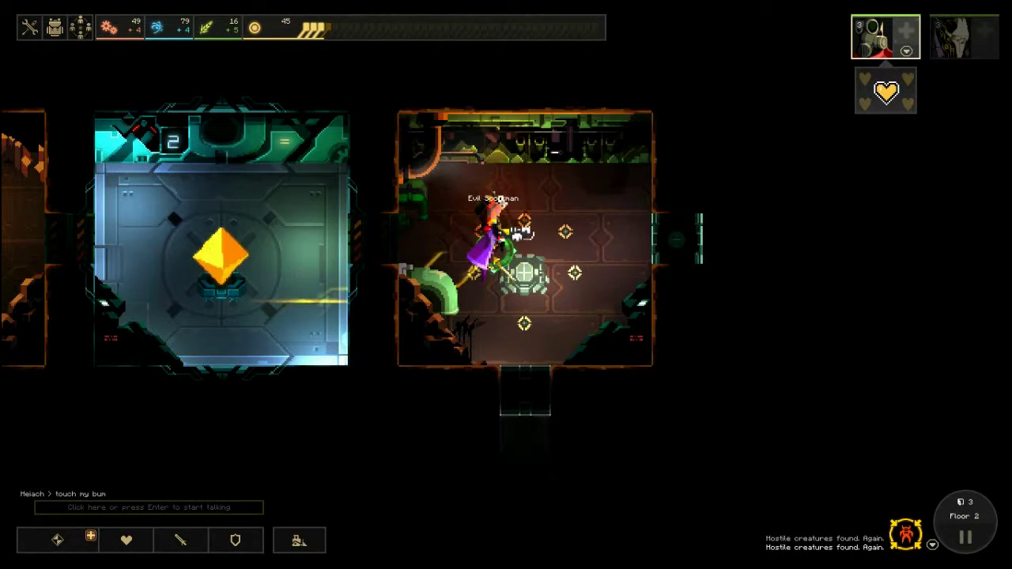
Build Prisoner prod I turrets and an Industry Generator I in the east room
left_click(180, 540)
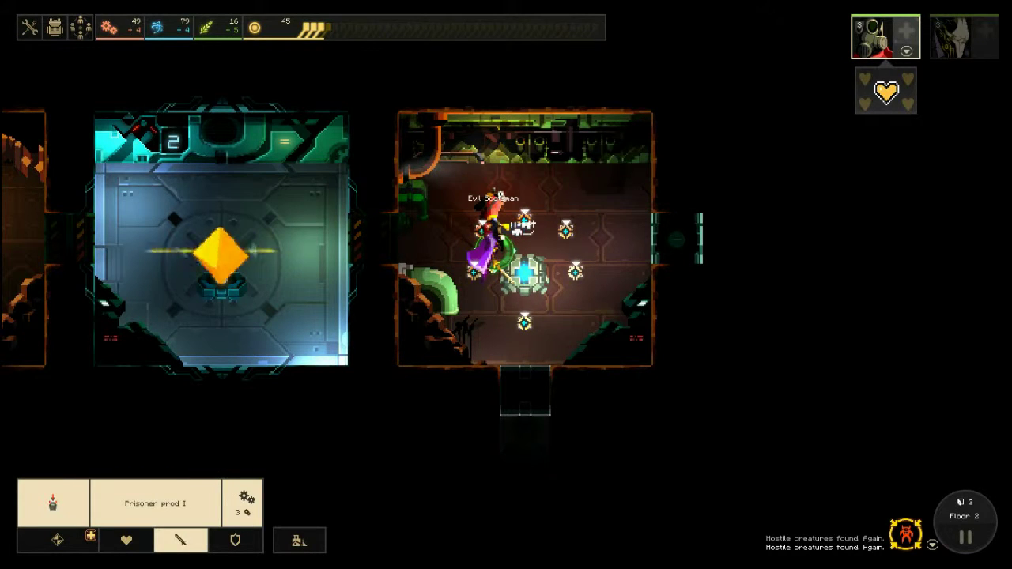
left_click(575, 271)
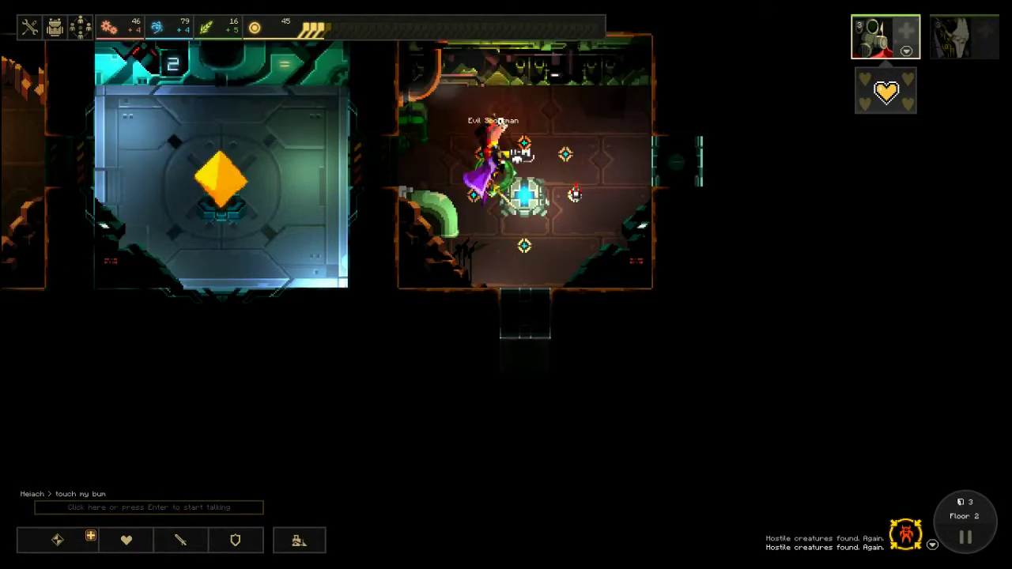
left_click(57, 540)
left_click(155, 455)
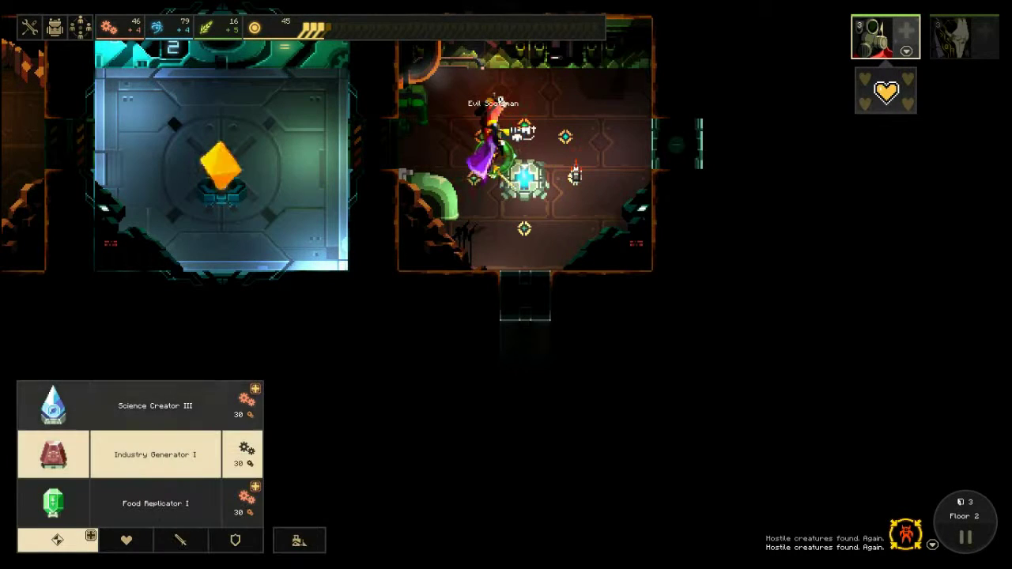
left_click(524, 178)
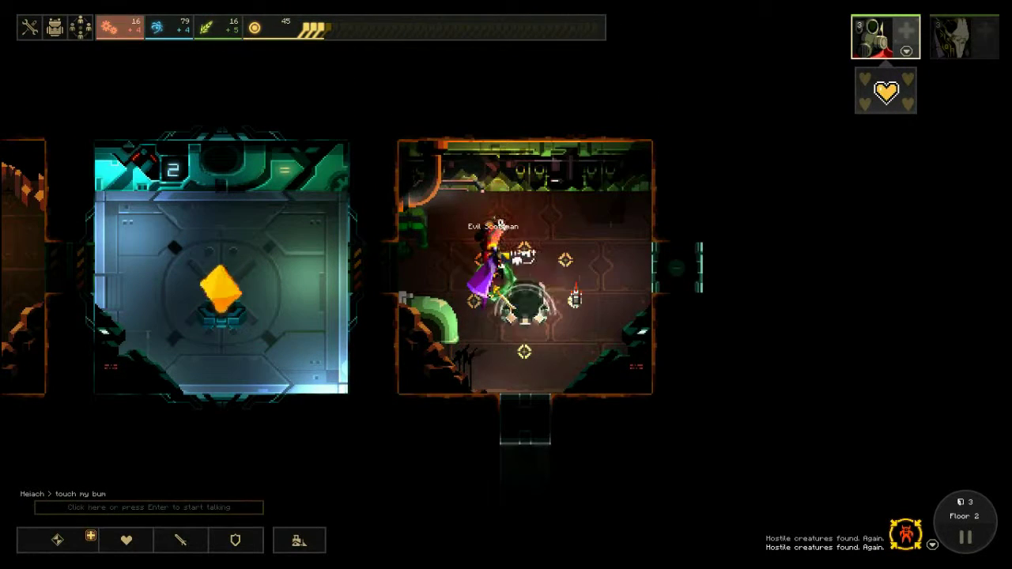
left_click(180, 540)
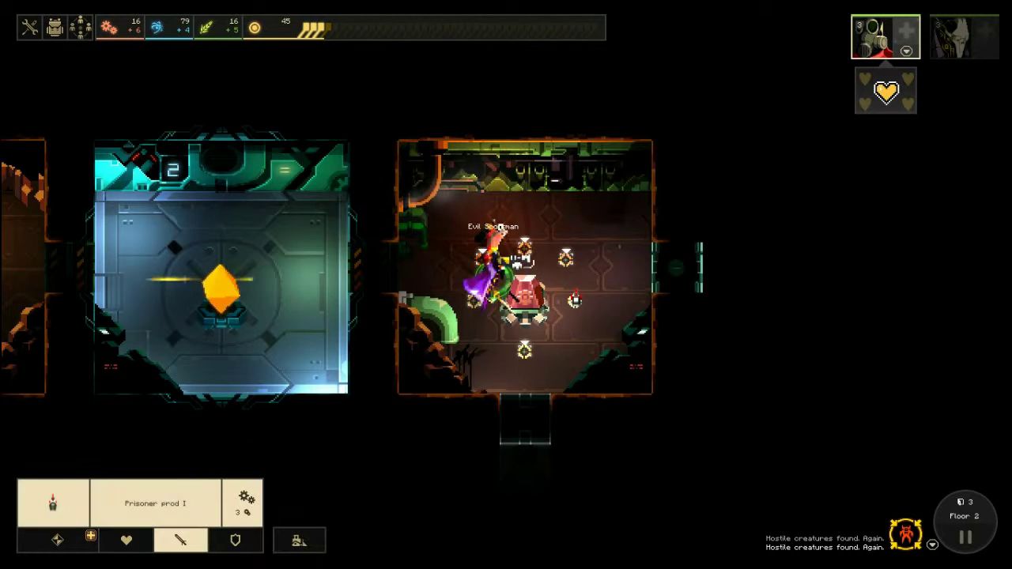
left_click(499, 226)
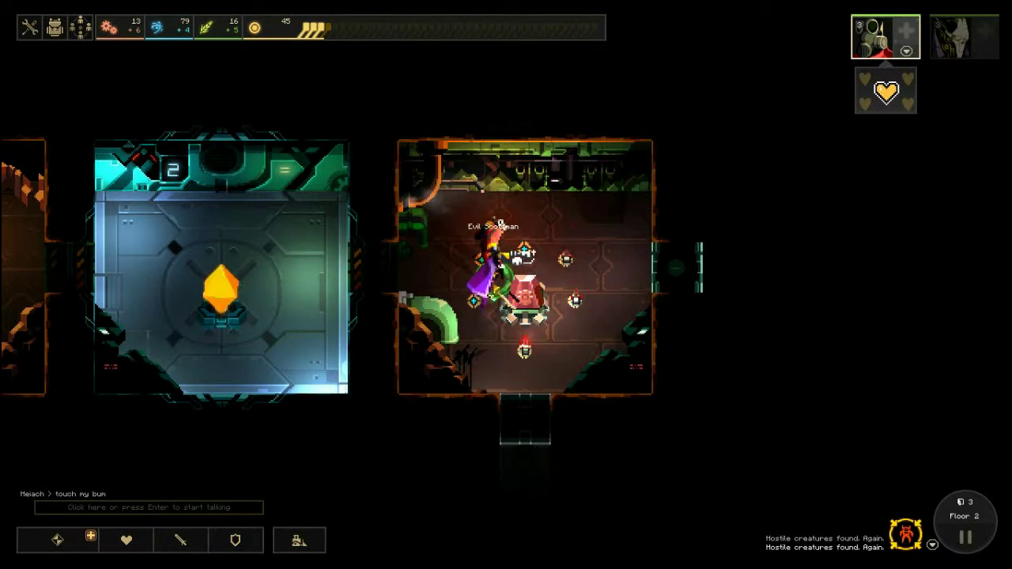
Send the hero to open the east door, revealing the stele room
left_click_drag(499, 224, 515, 223)
left_click(692, 267)
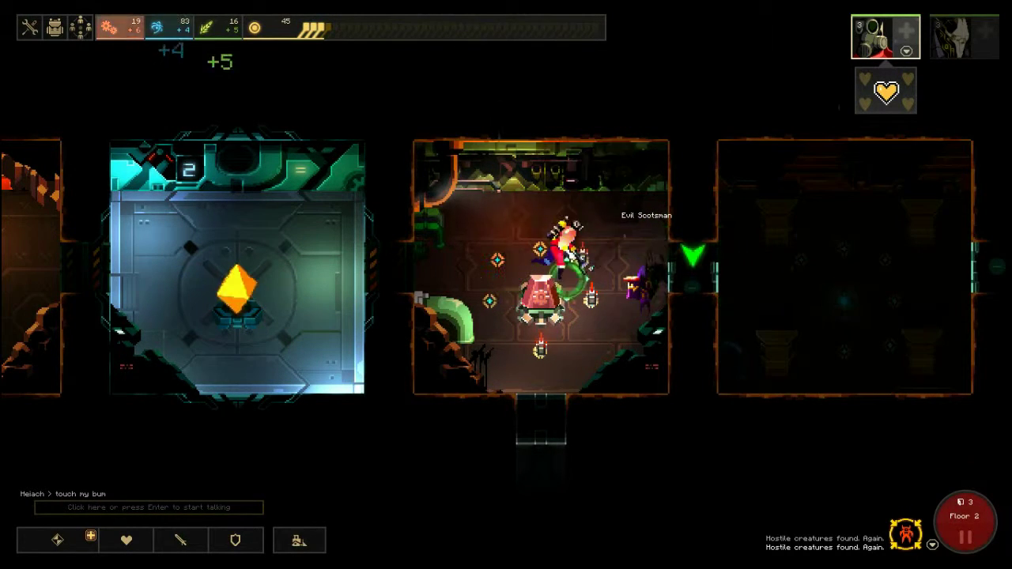
key("d")
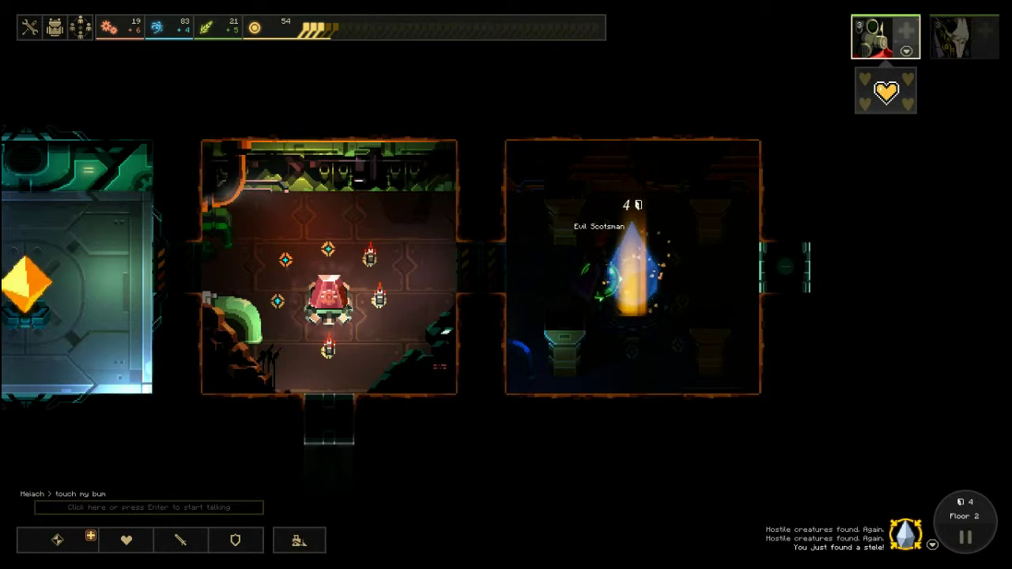
Look over the explored rooms and read the stele's details
key("Left")
key("Right")
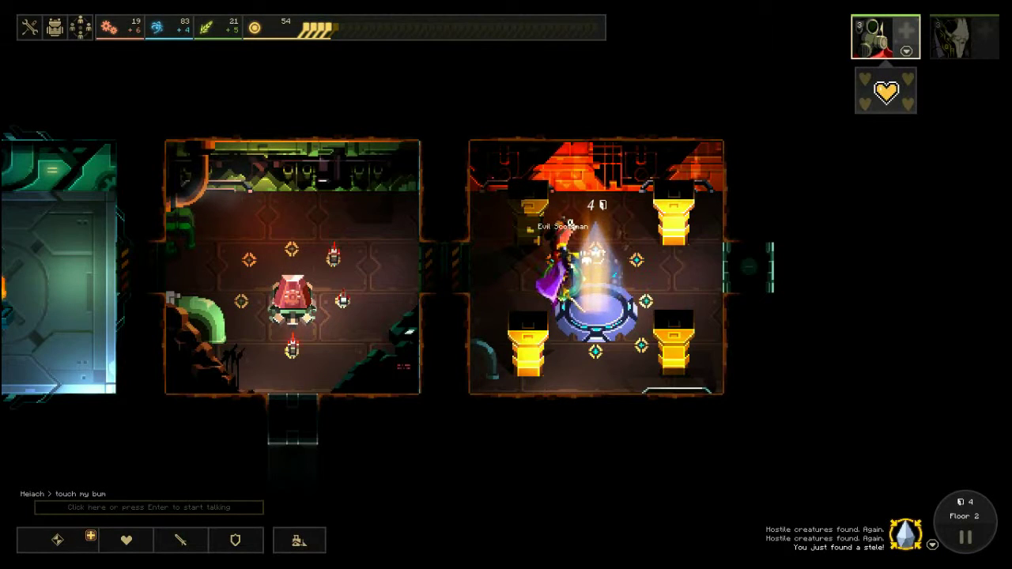
key("Left")
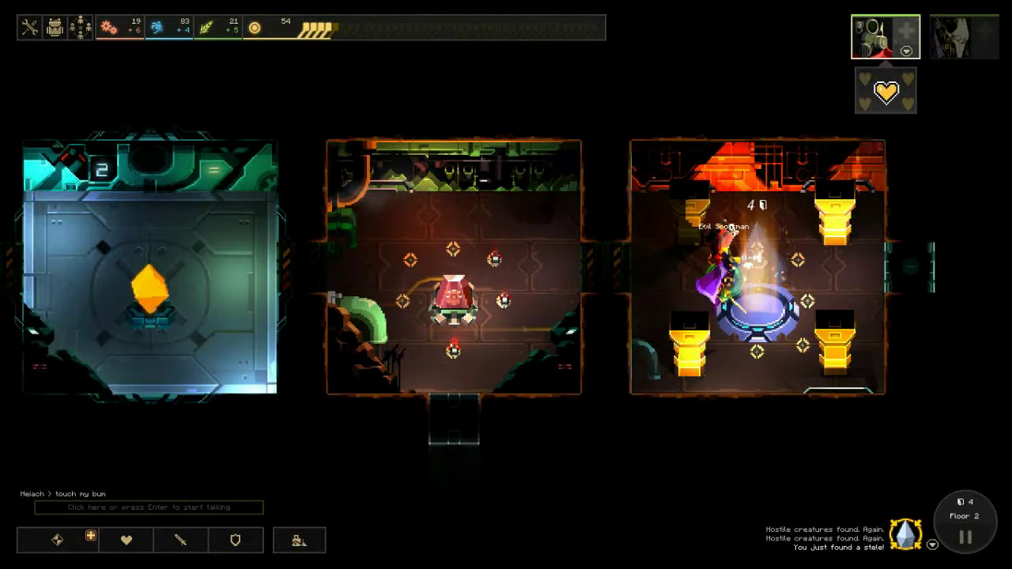
key("Right")
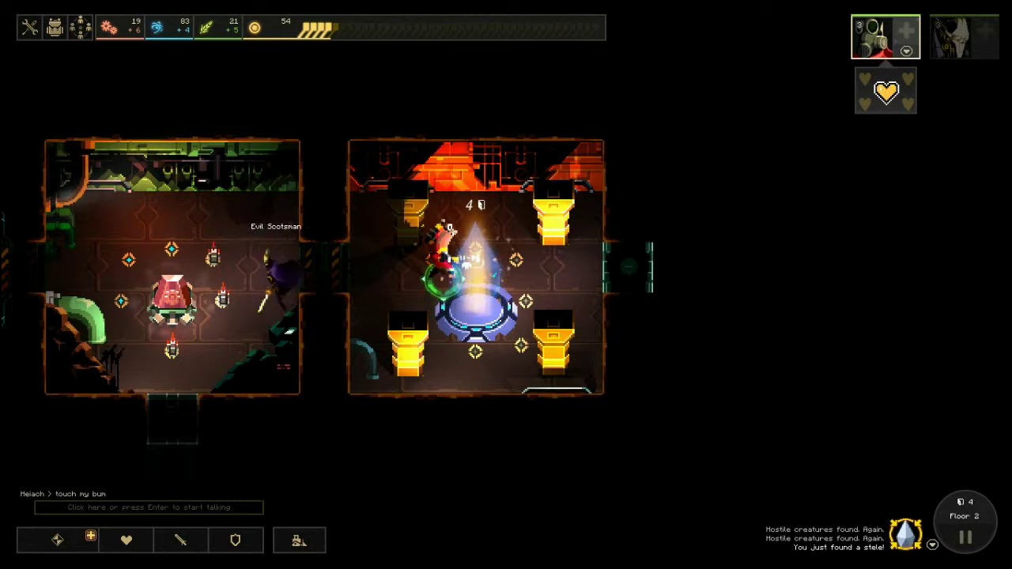
left_click(476, 305)
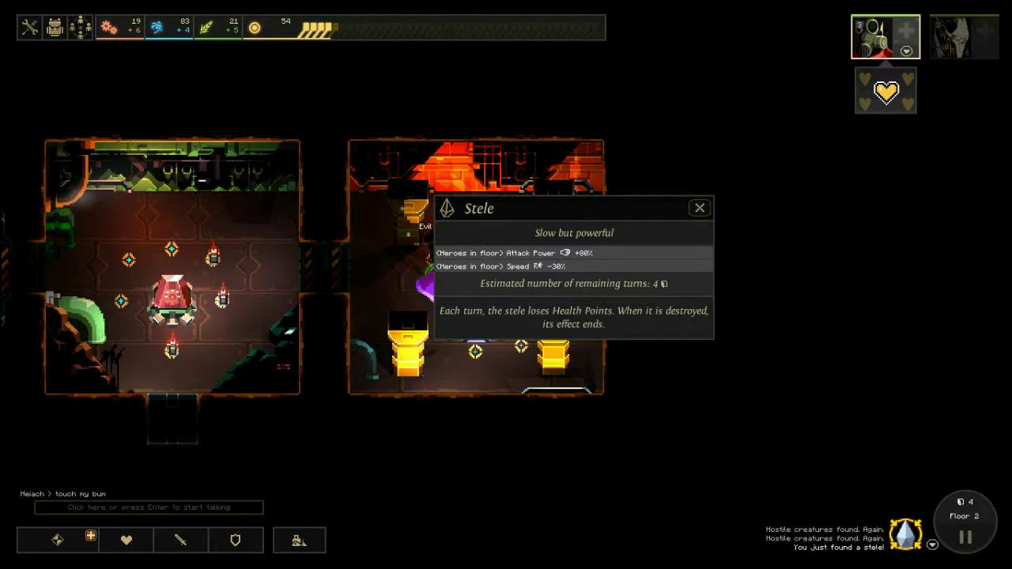
key("Escape")
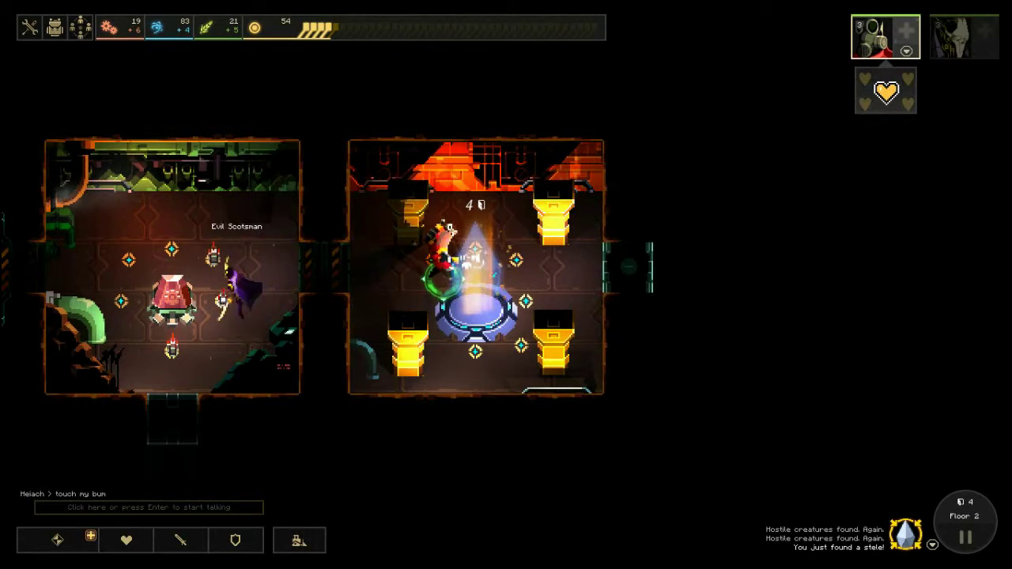
Open the stele room's far door and move the hero into the dark room
key("Left")
key("Left")
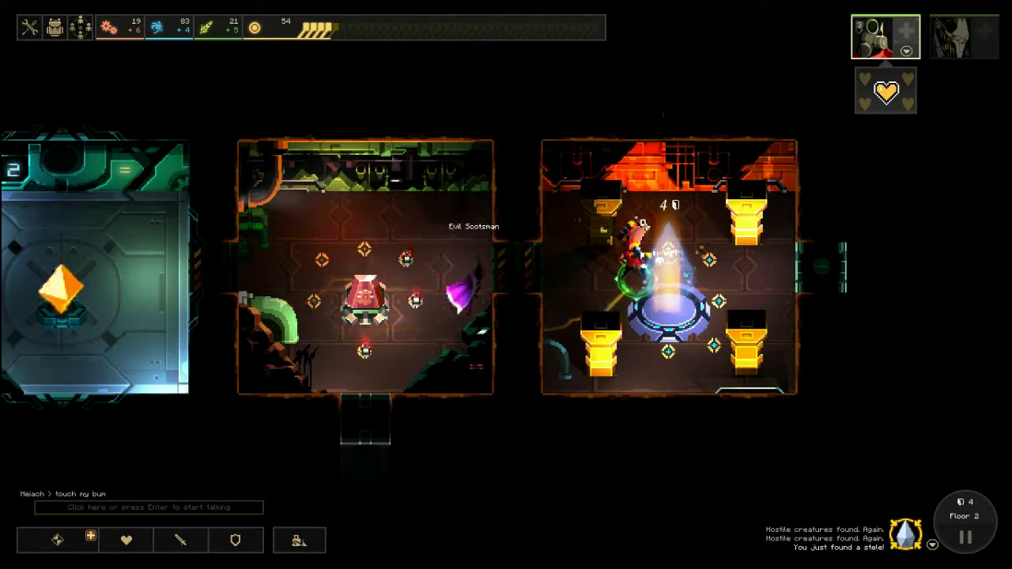
key("Right")
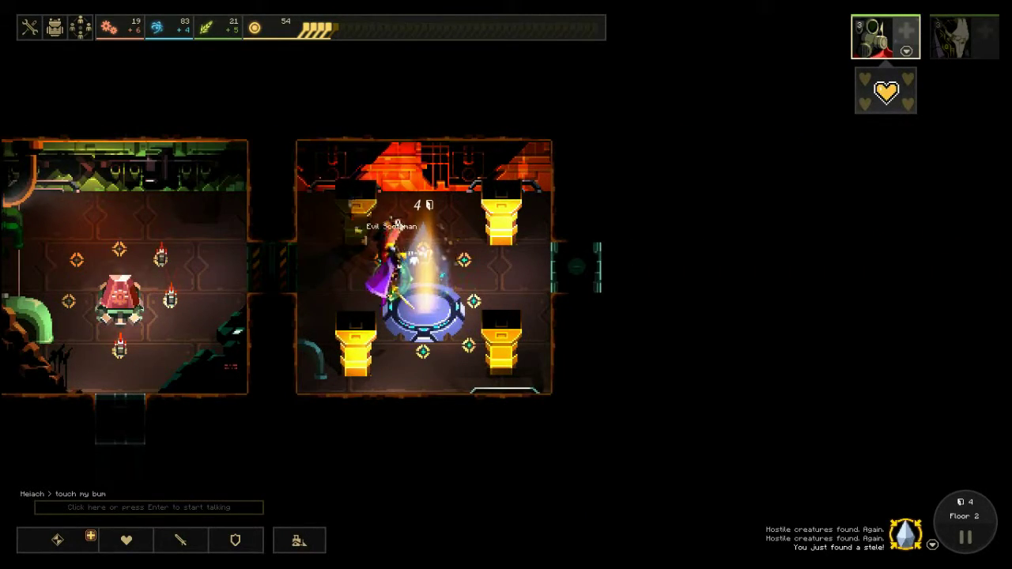
left_click(576, 267)
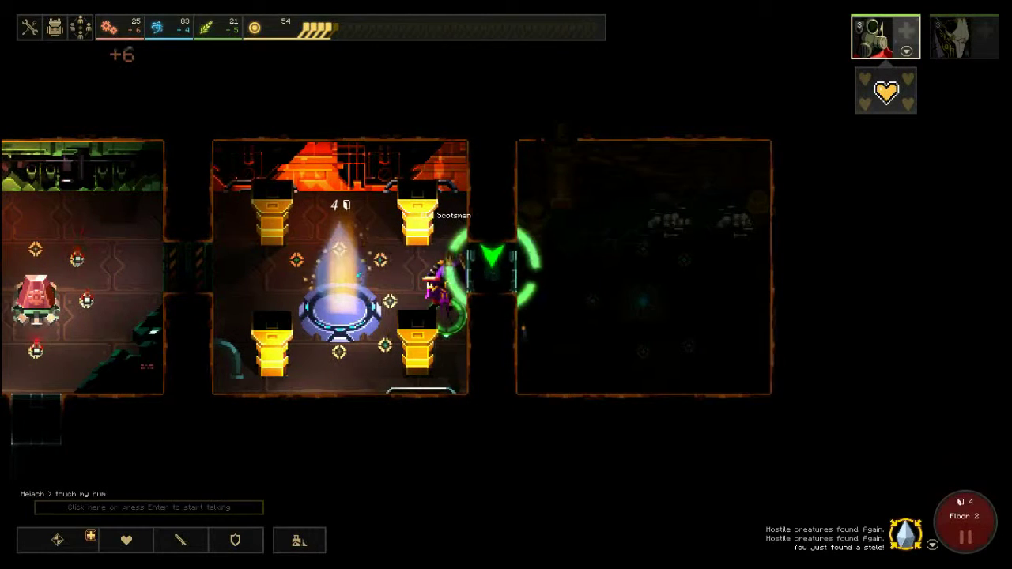
key("Right")
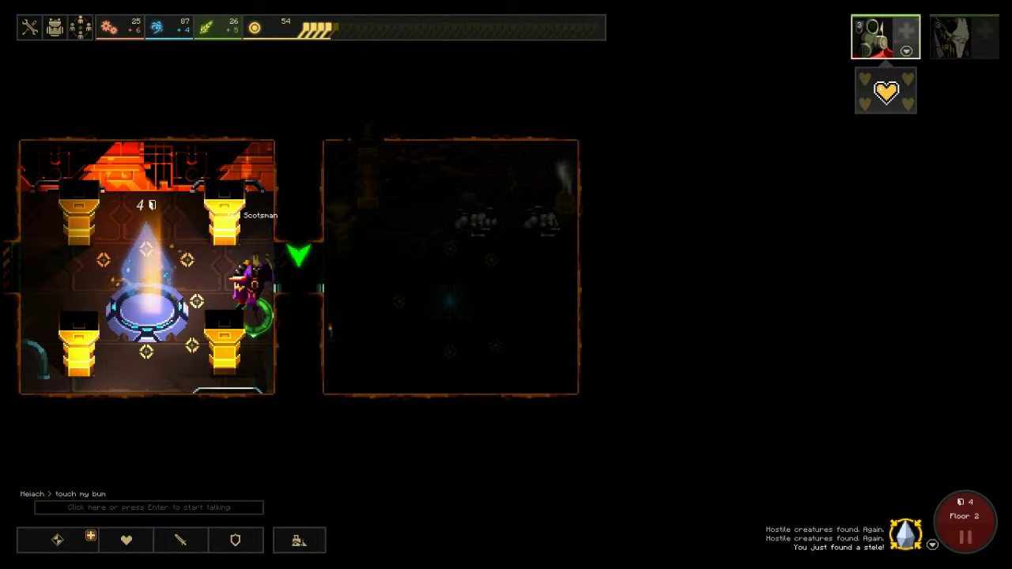
left_click(450, 312)
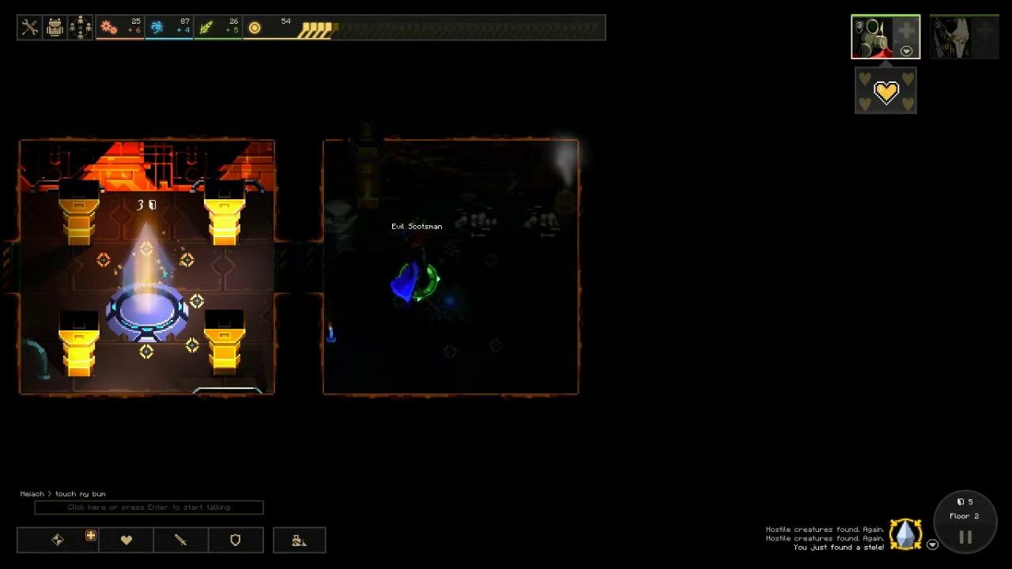
Follow the fight, then pan back past the crystal room toward the south door
key("Left")
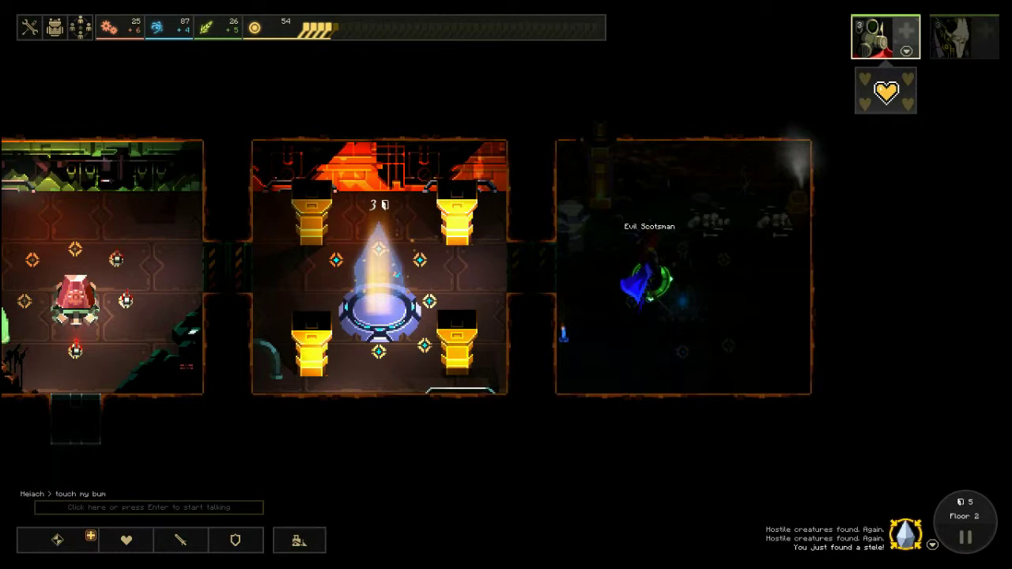
key("Right")
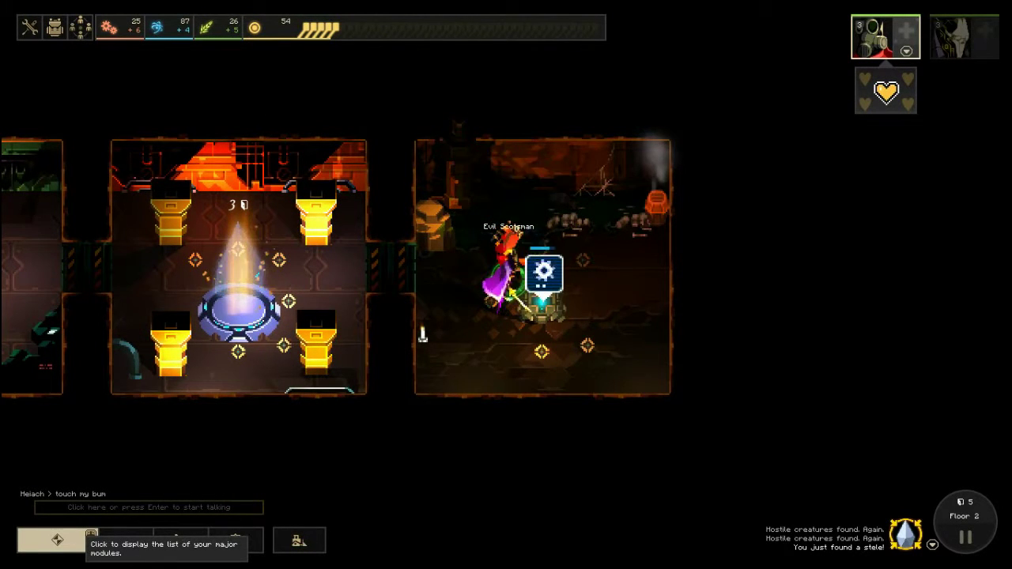
key("a")
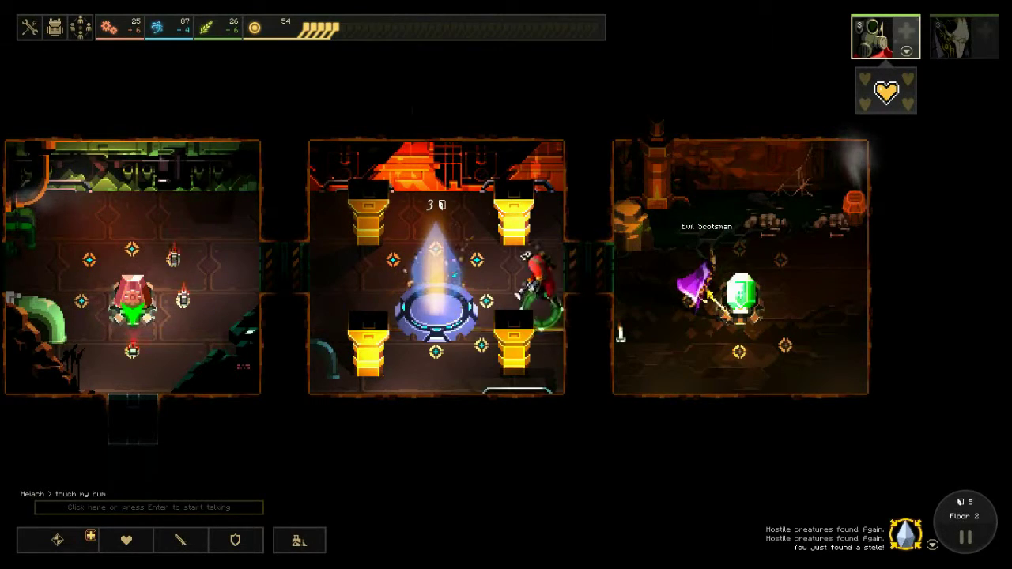
key("a")
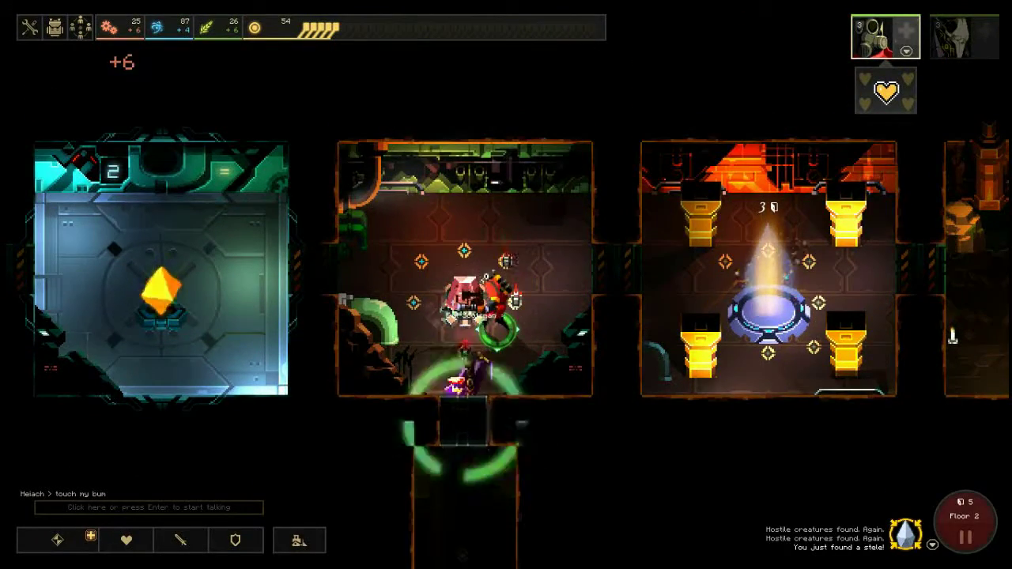
key("s")
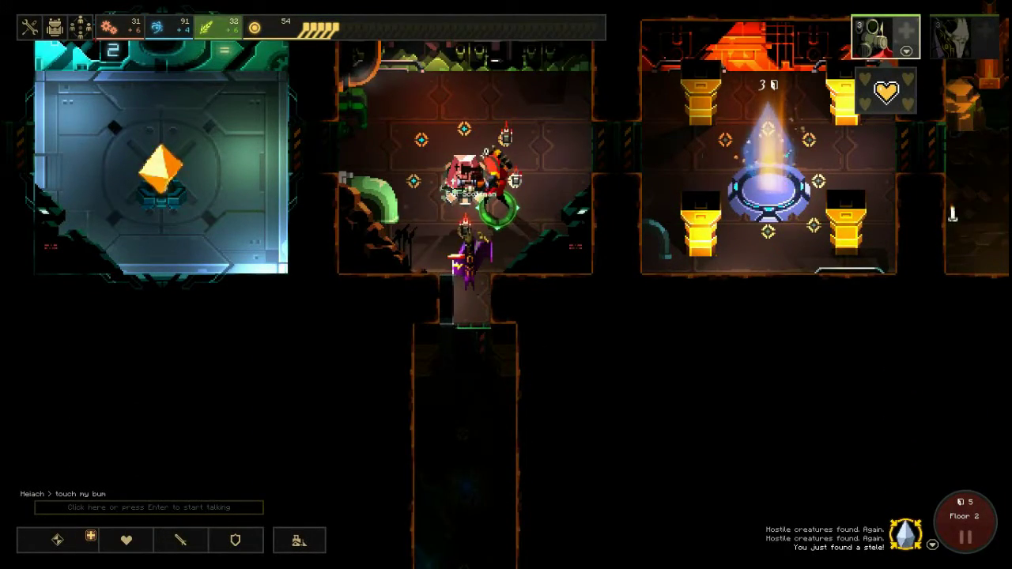
Follow the hero down the south corridor and move it into the large room below
key("s")
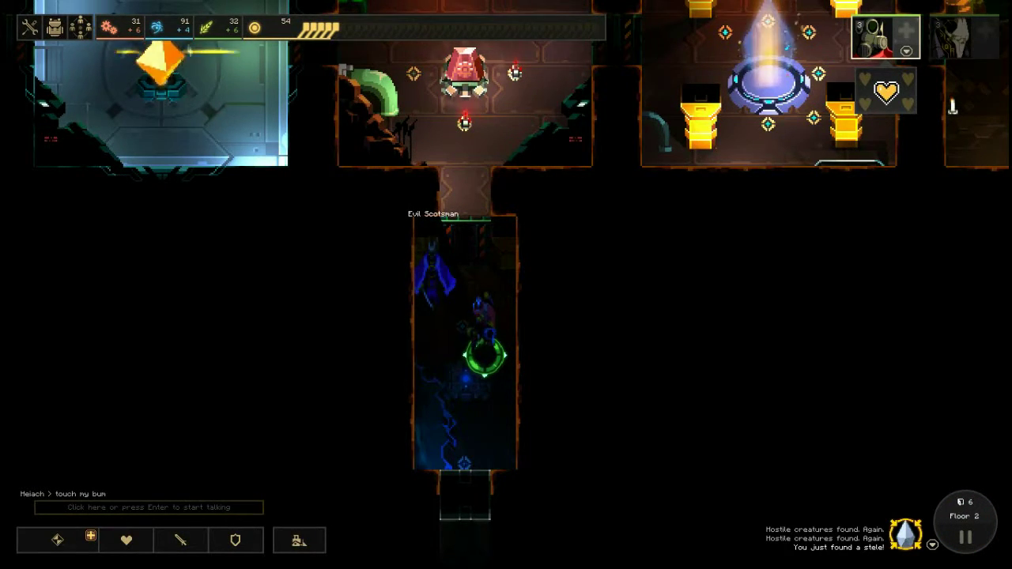
key("s")
key("s")
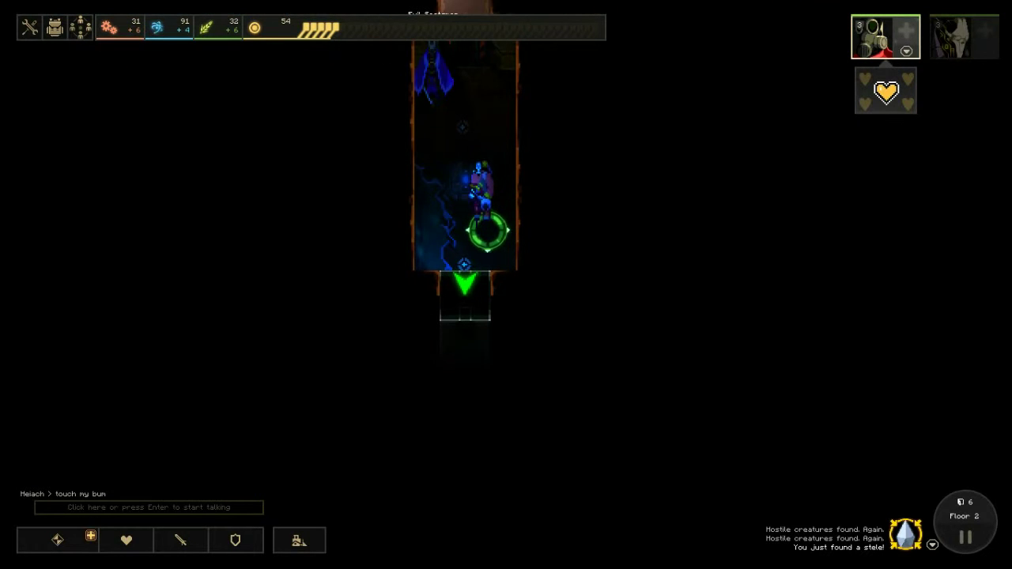
key("s")
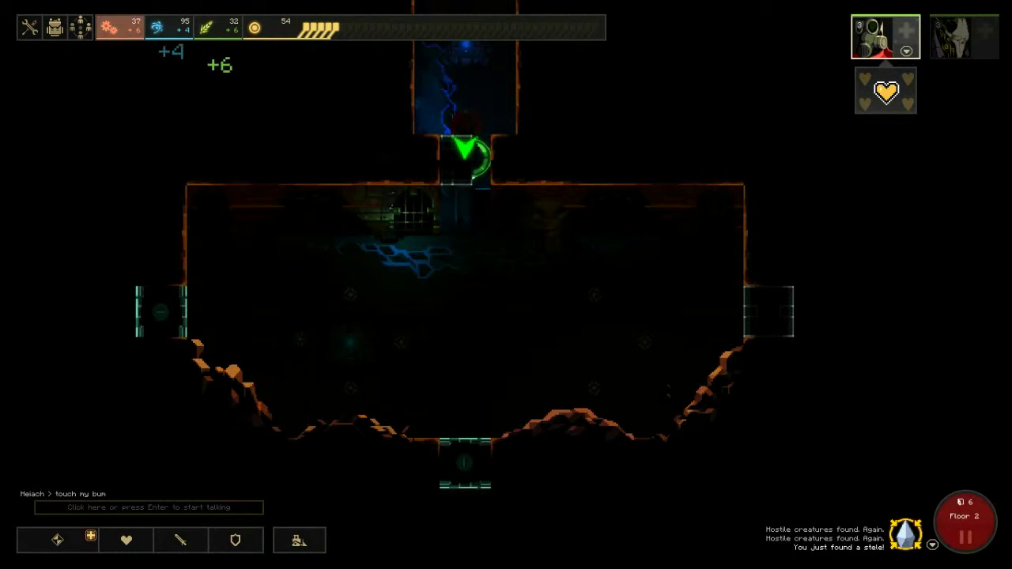
right_click(495, 321)
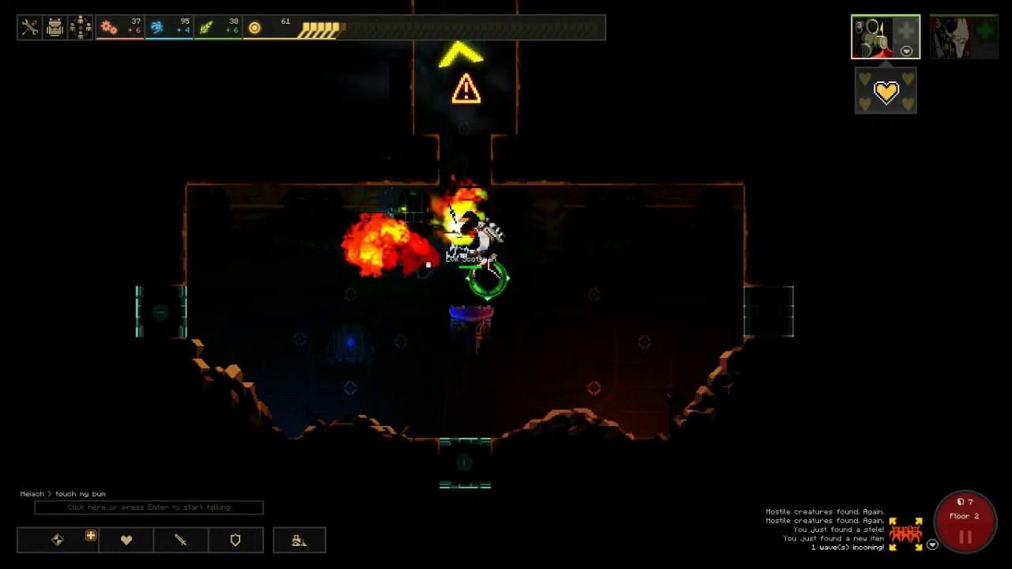
key("Up")
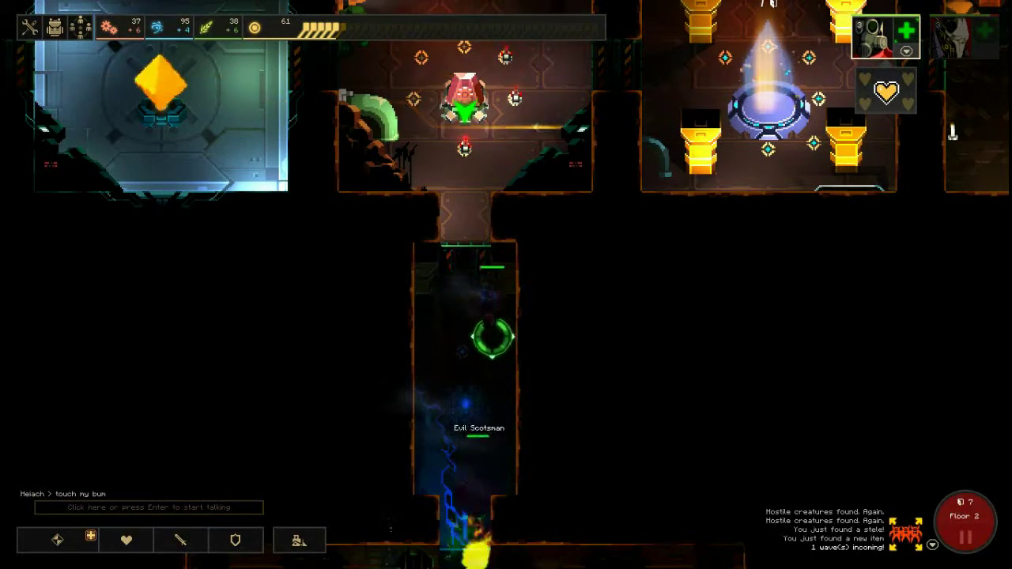
key("Up")
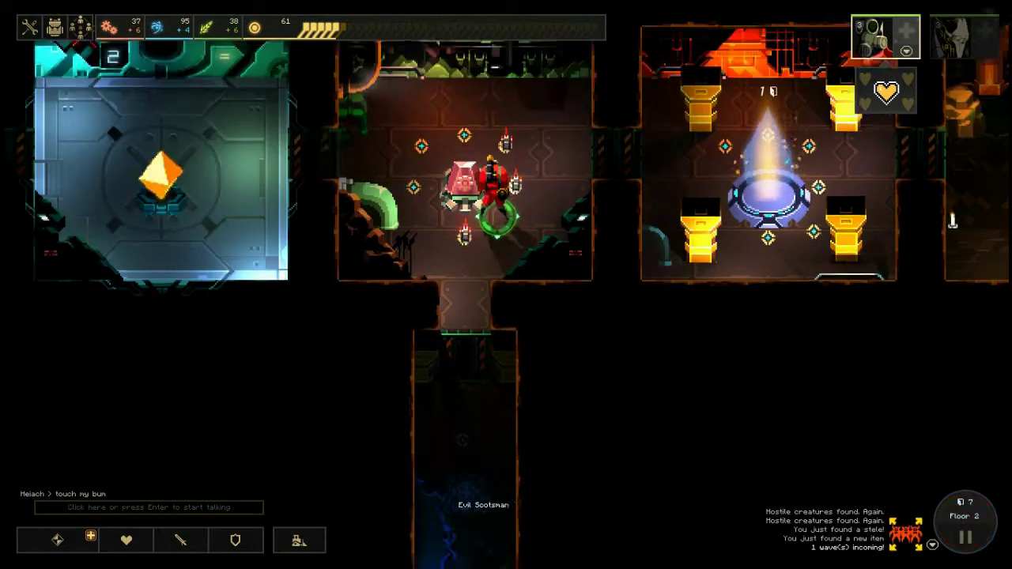
key("Down")
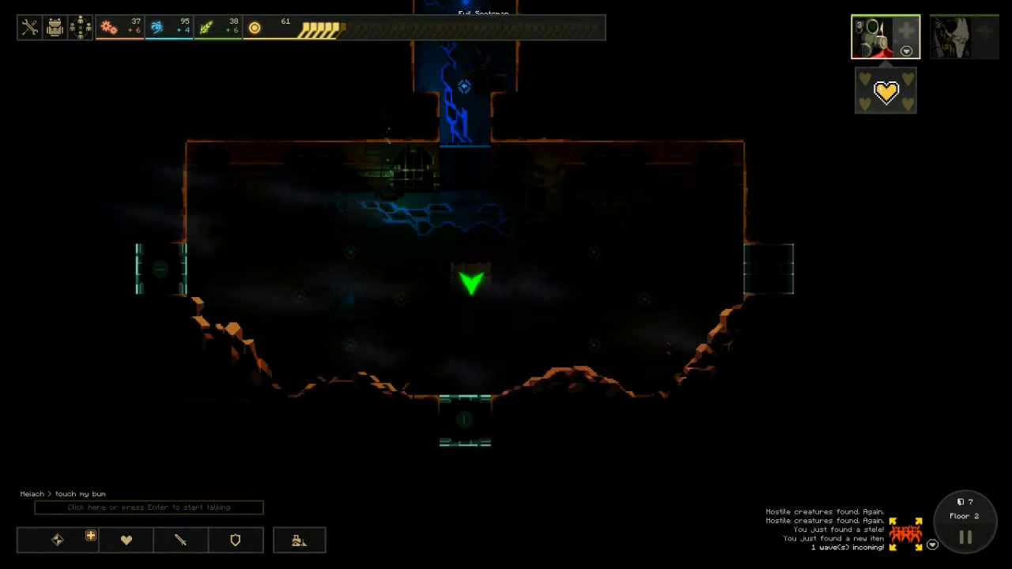
Survey the large room and the corridor above, then send the hero against the monster
key("Up")
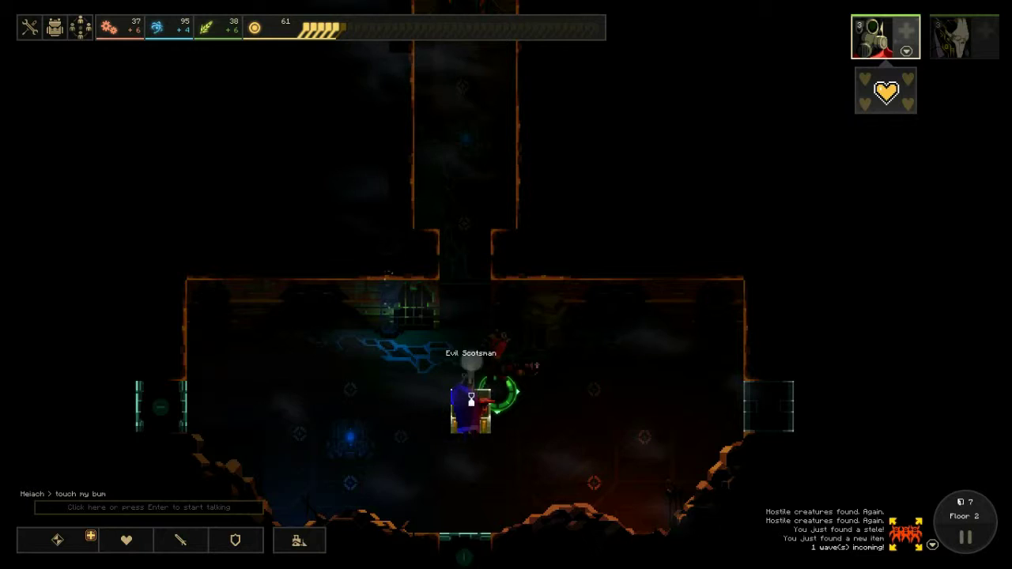
key("Down")
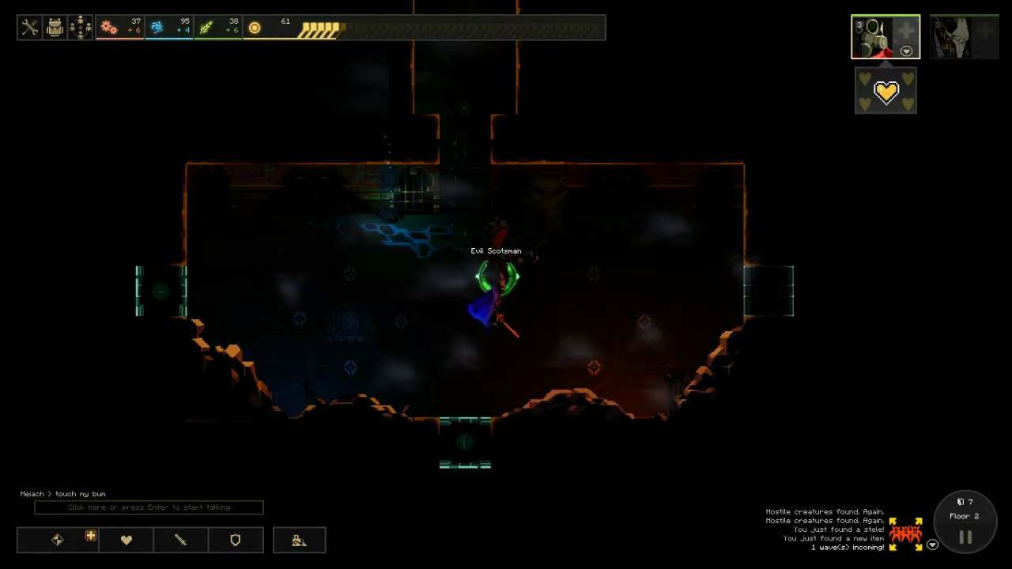
key("Left")
key("Right")
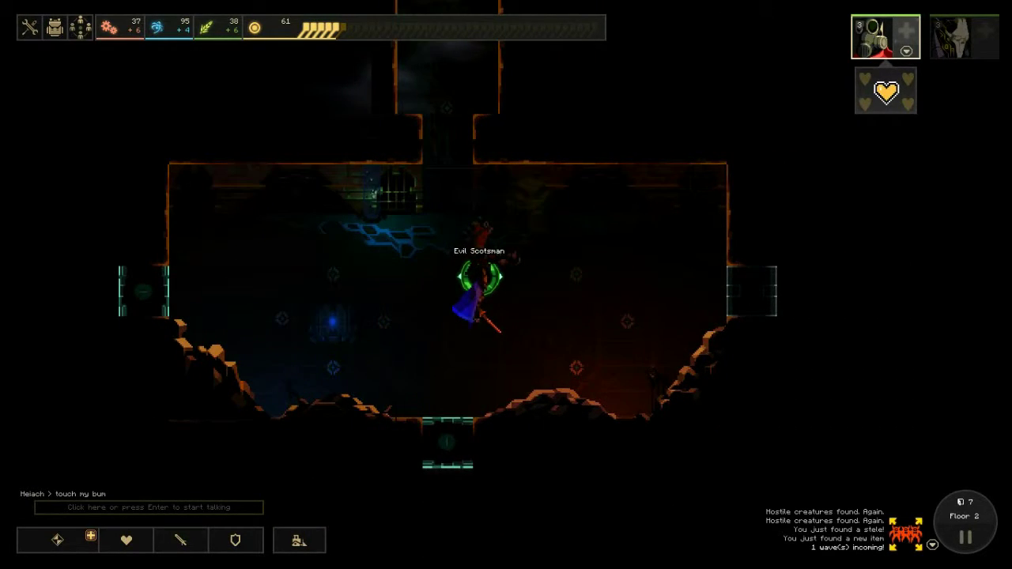
key("Up")
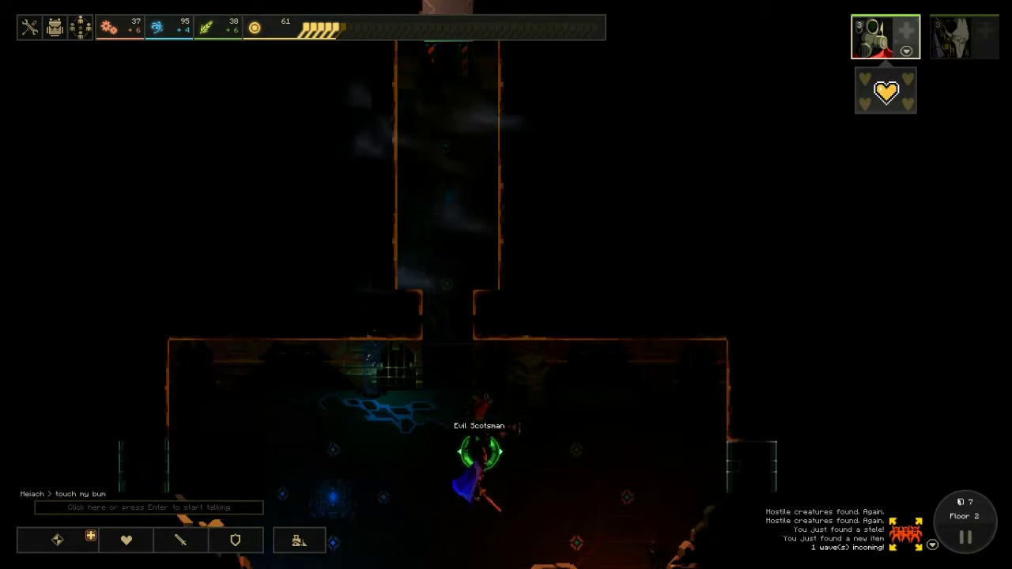
key("Down")
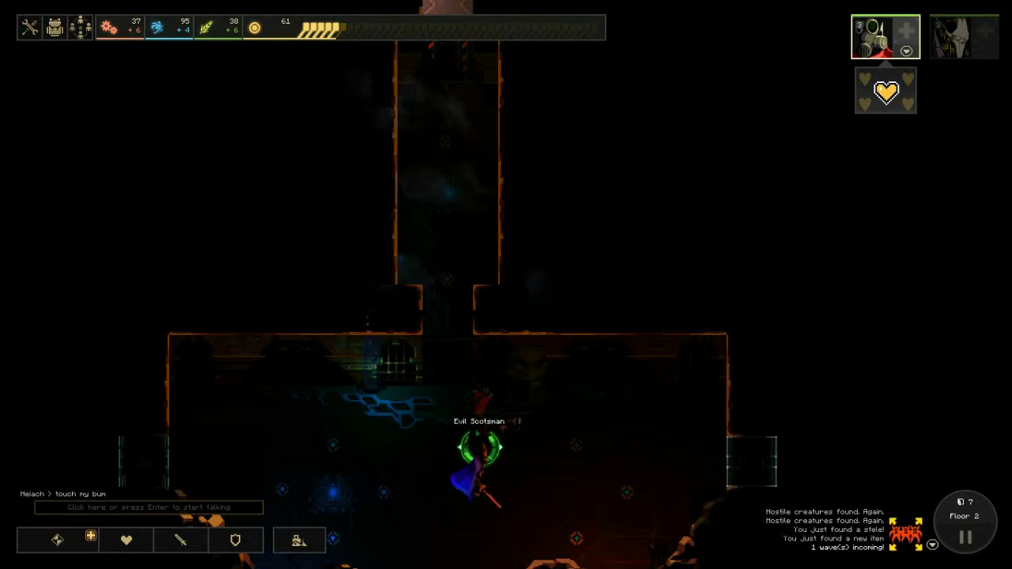
key("Down")
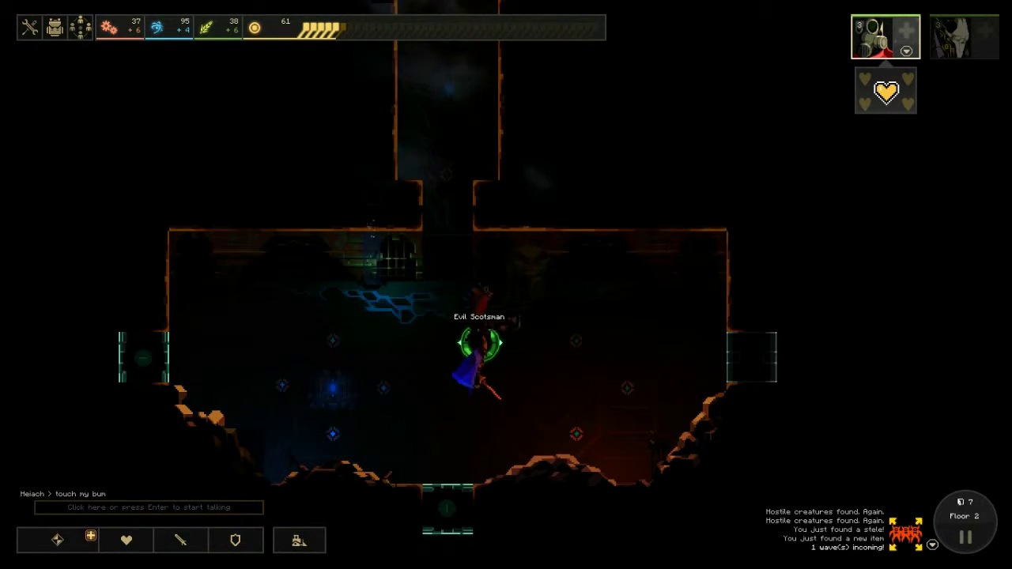
key("Up")
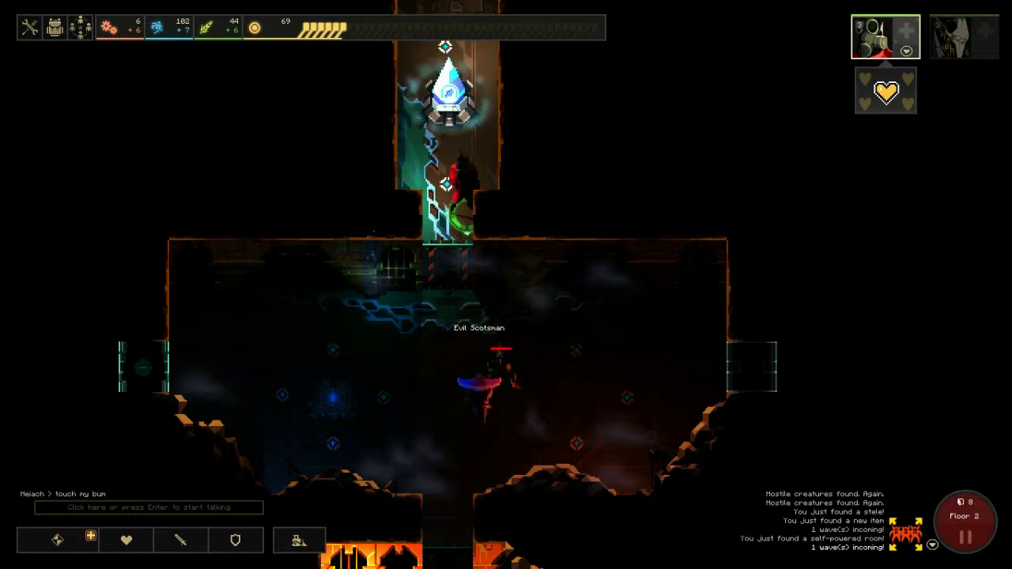
left_click(453, 381)
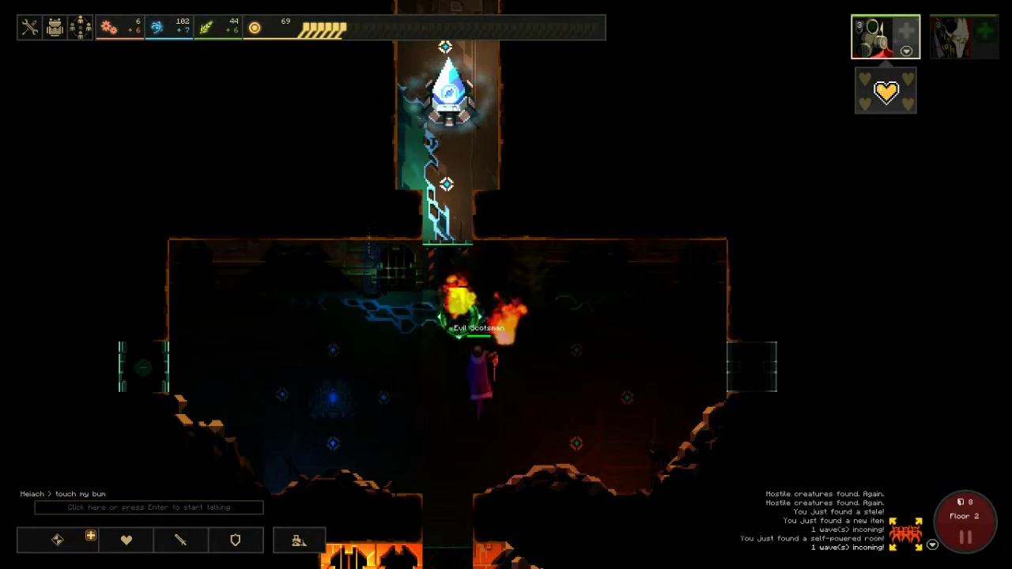
scroll(506, 285, "down", 3)
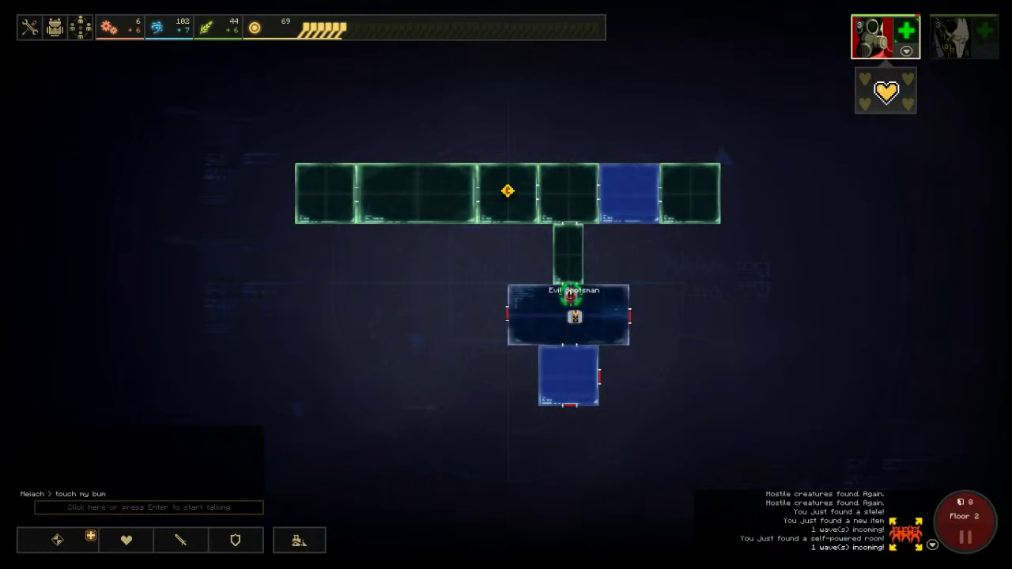
scroll(506, 285, "up", 3)
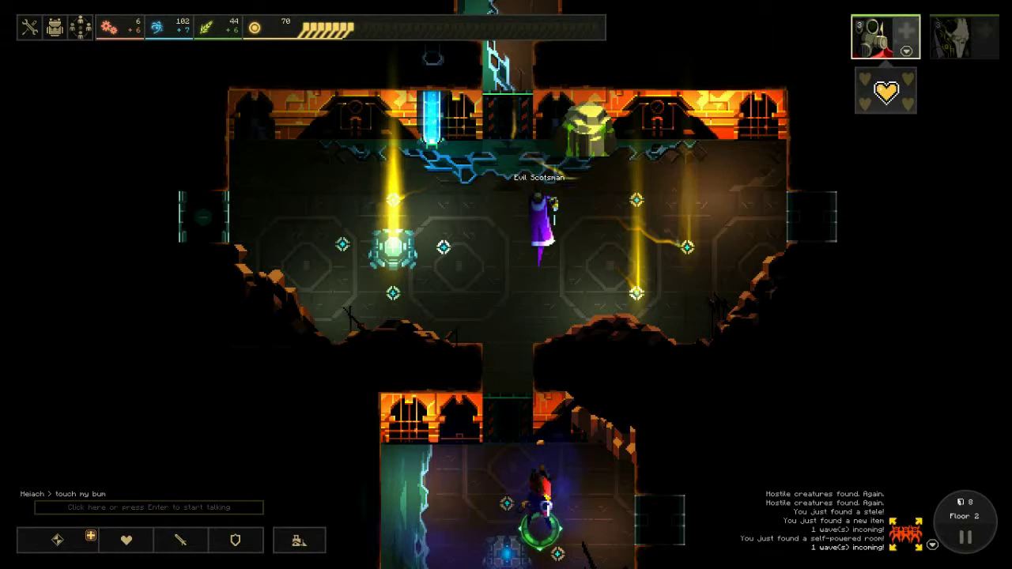
Move the red hero into the upper room, then through its lower door
right_click(514, 230)
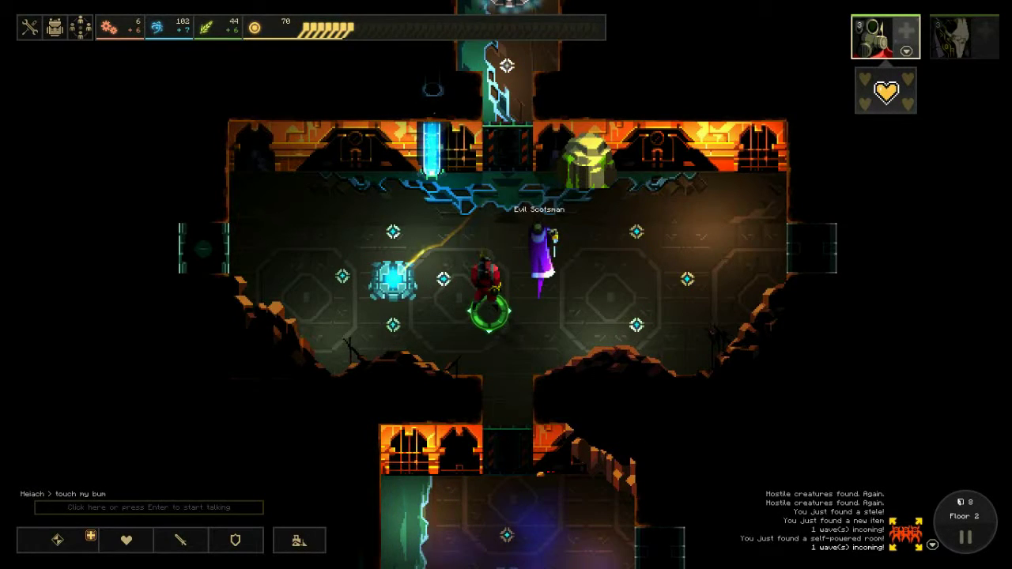
key("s")
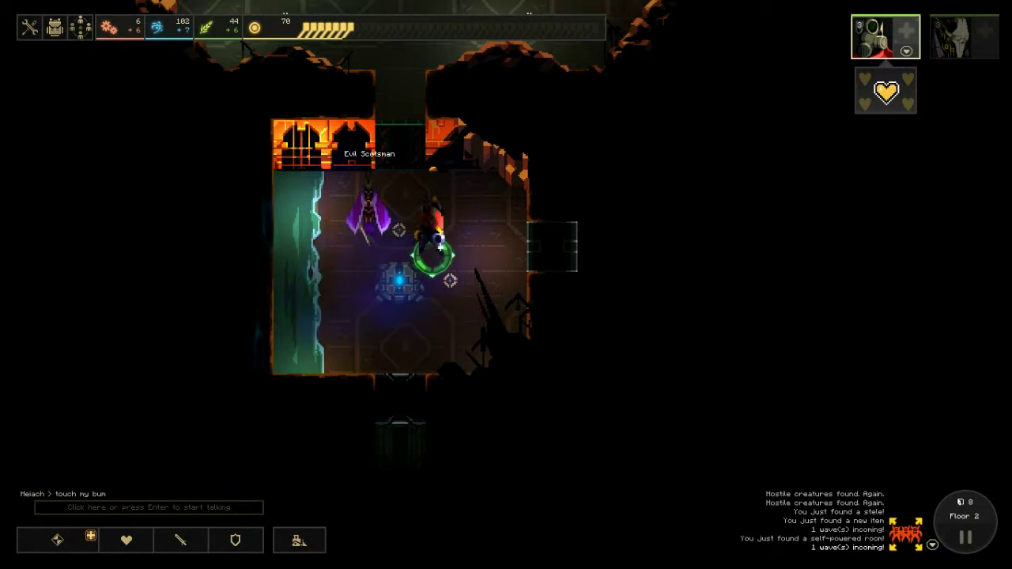
right_click(400, 385)
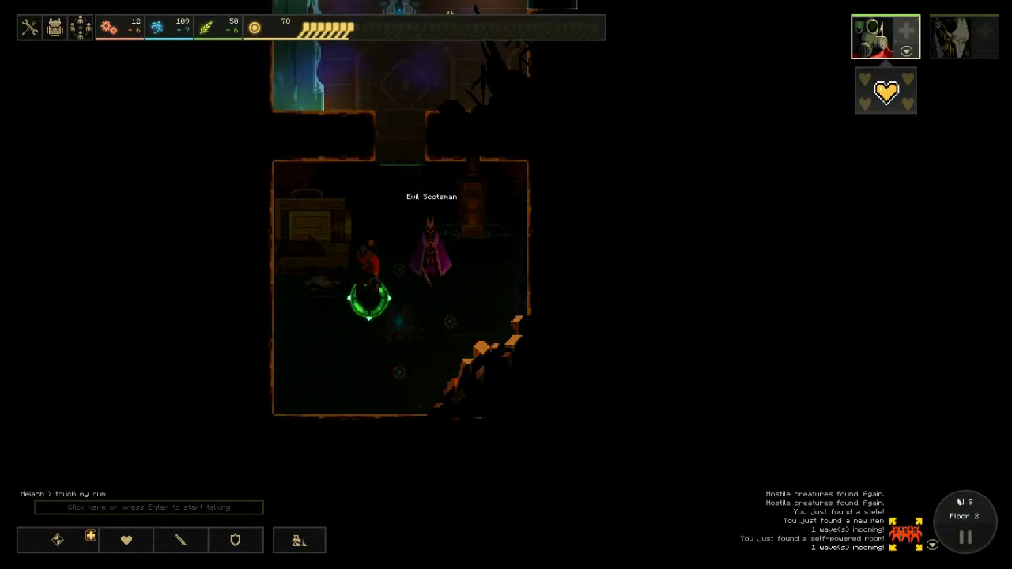
Look around the crystal corridor and nearby rooms, then send the red hero toward the Evil Scotsman room
key("w")
key("w")
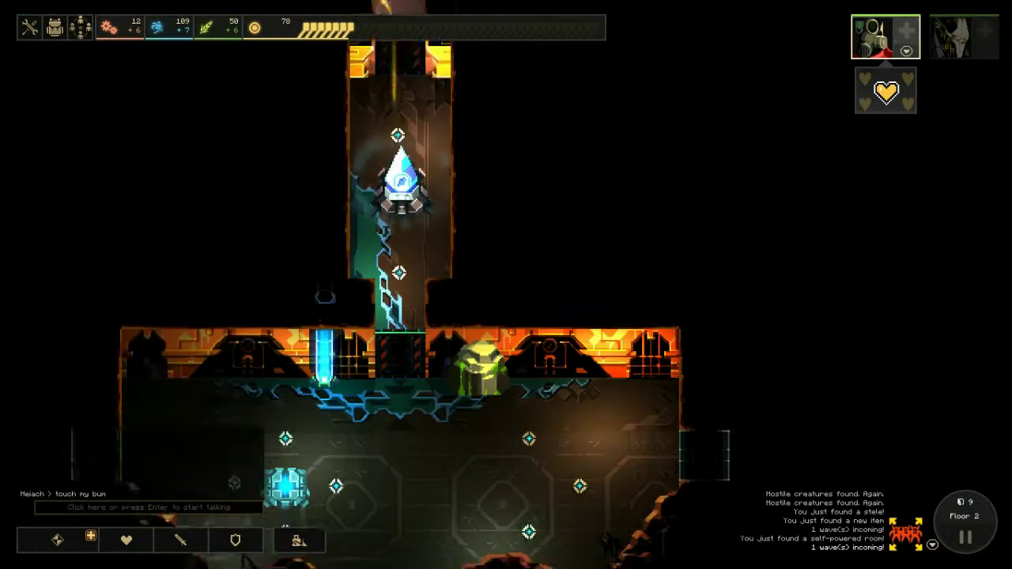
scroll(506, 284, "down", 3)
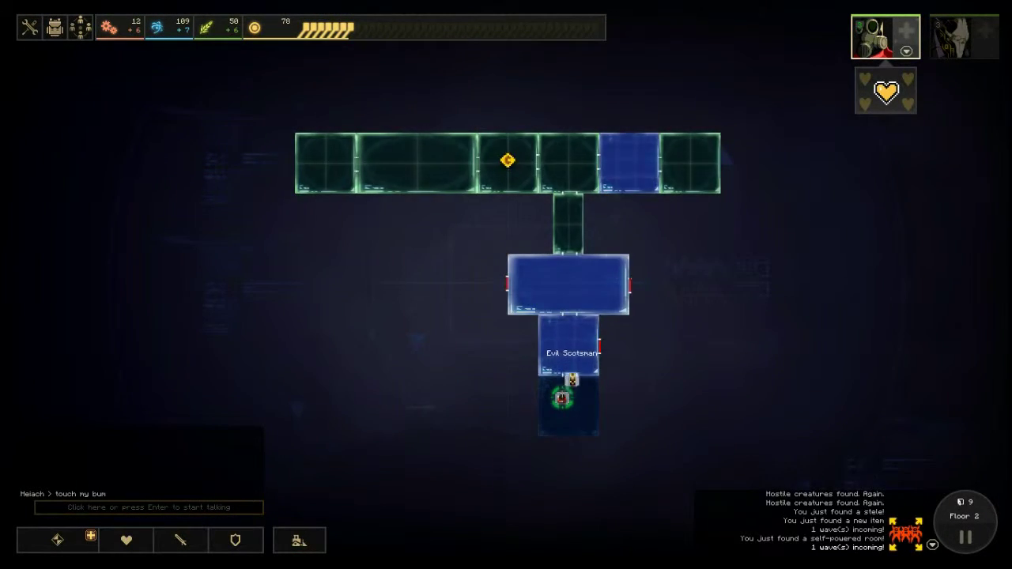
left_click(562, 398)
key("w")
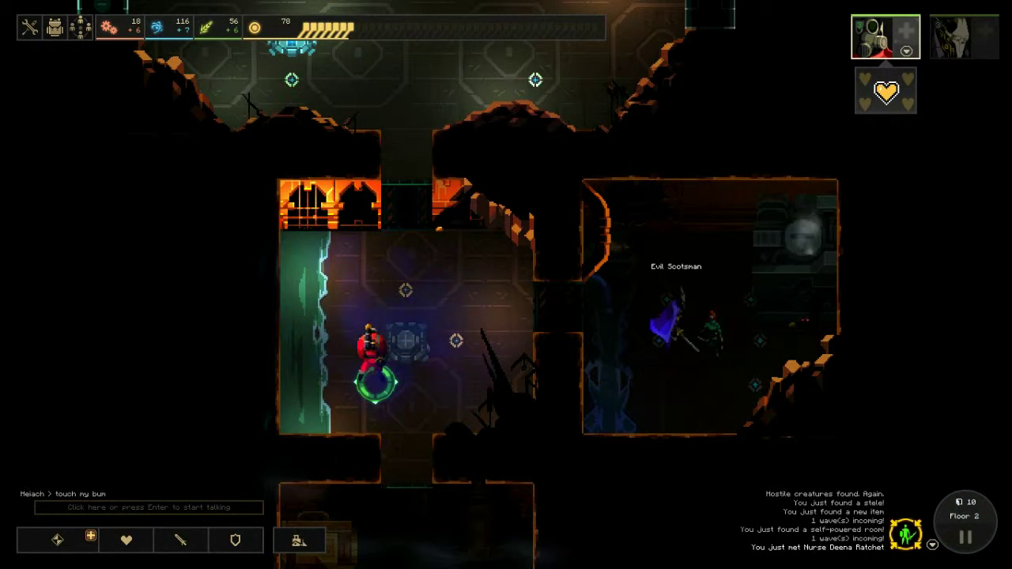
key("s")
key("d")
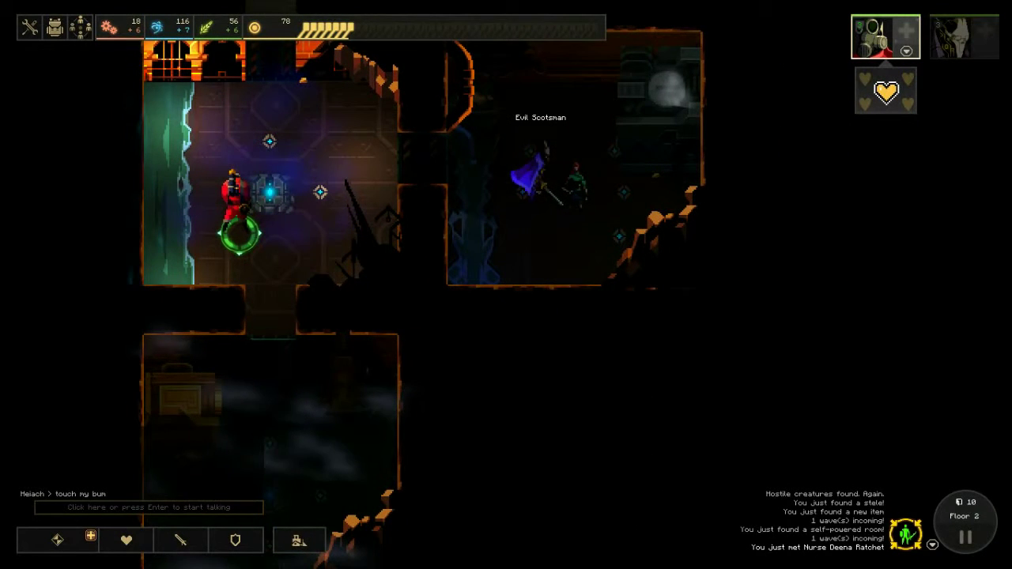
key("w")
key("s")
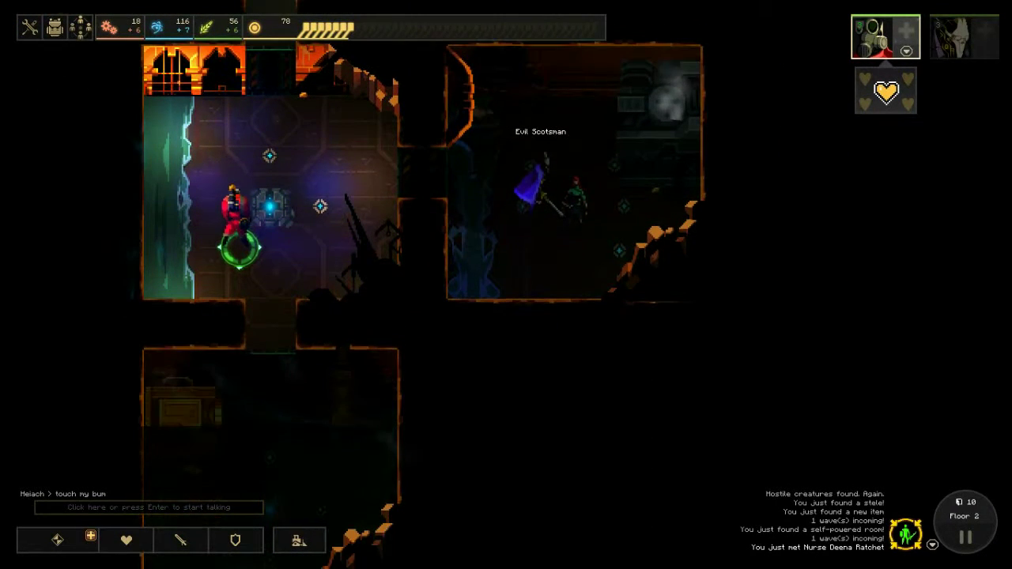
key("w")
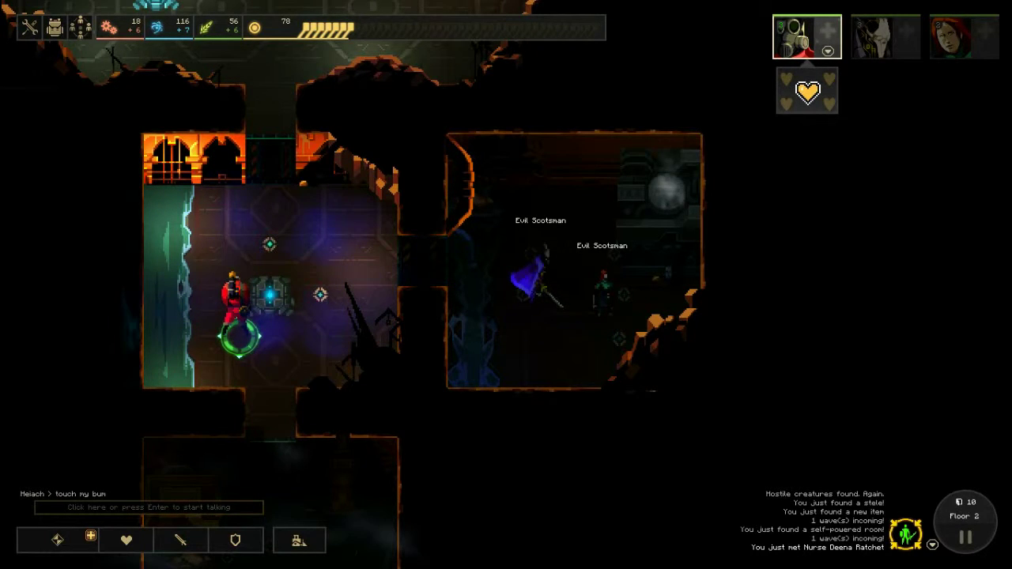
right_click(574, 305)
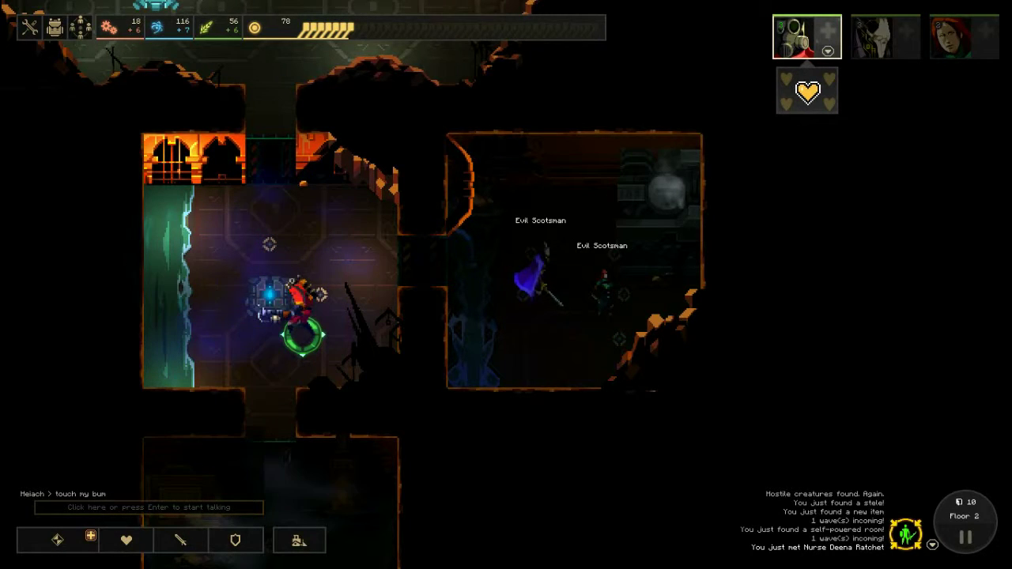
Level the red hero to 4 from his portrait and scan the surrounding rooms
double_click(806, 35)
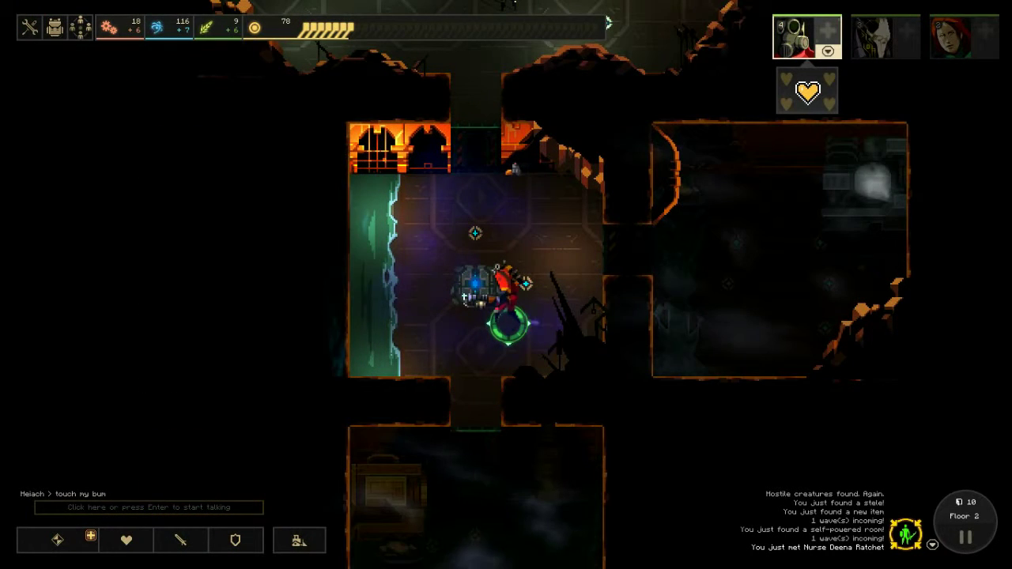
key("w")
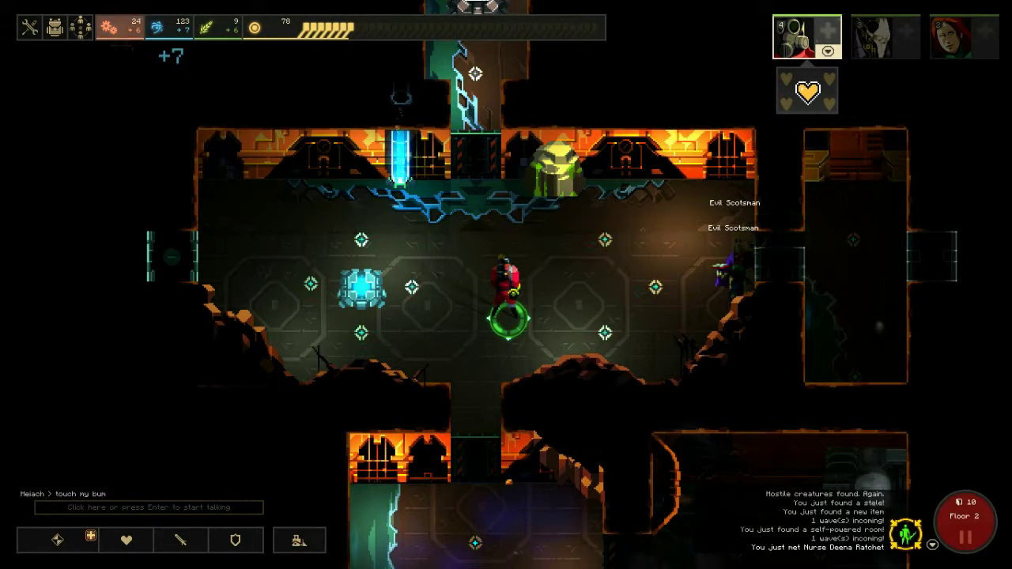
key("s")
key("w")
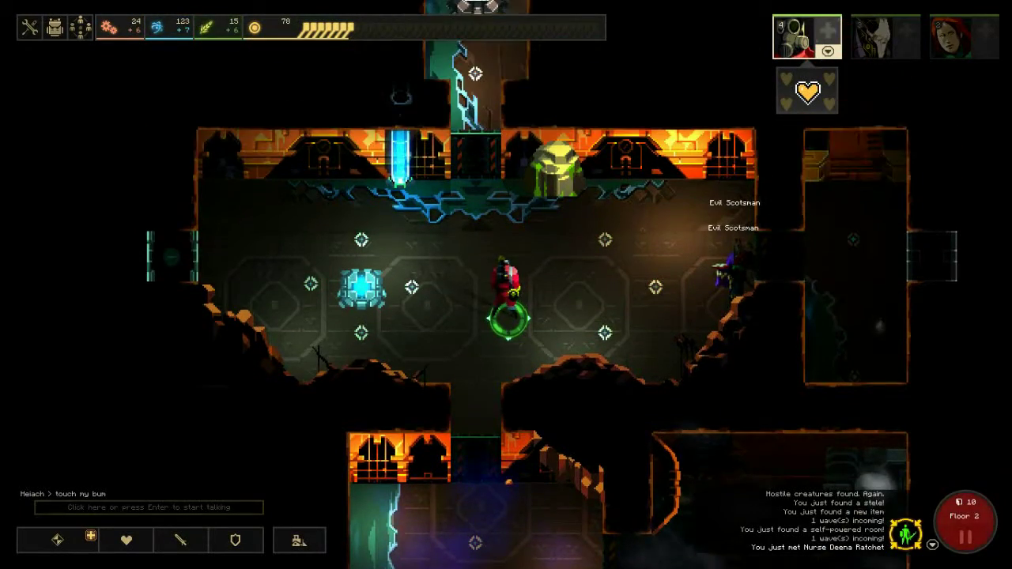
key("w")
key("w")
key("s")
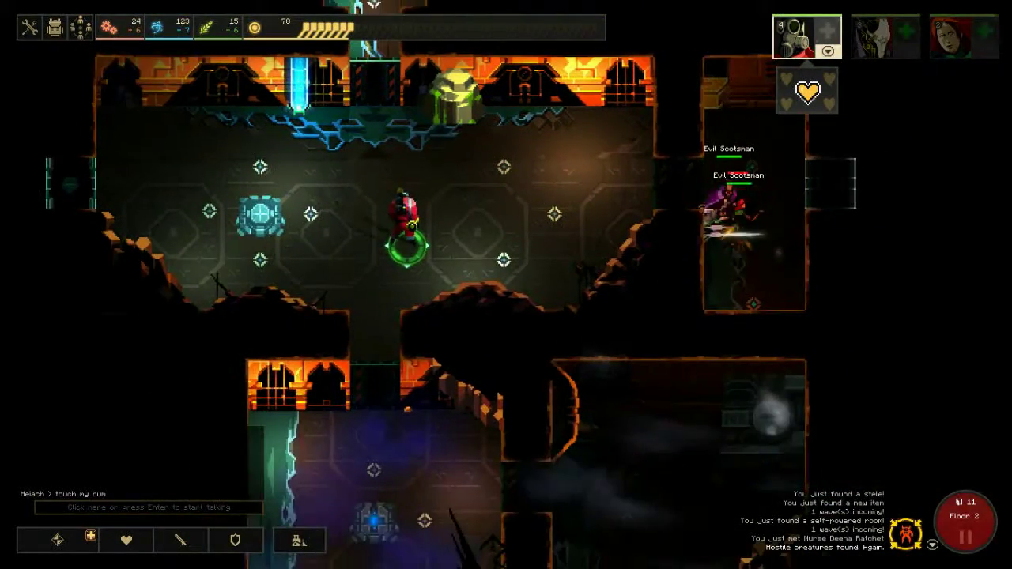
key("s")
key("s")
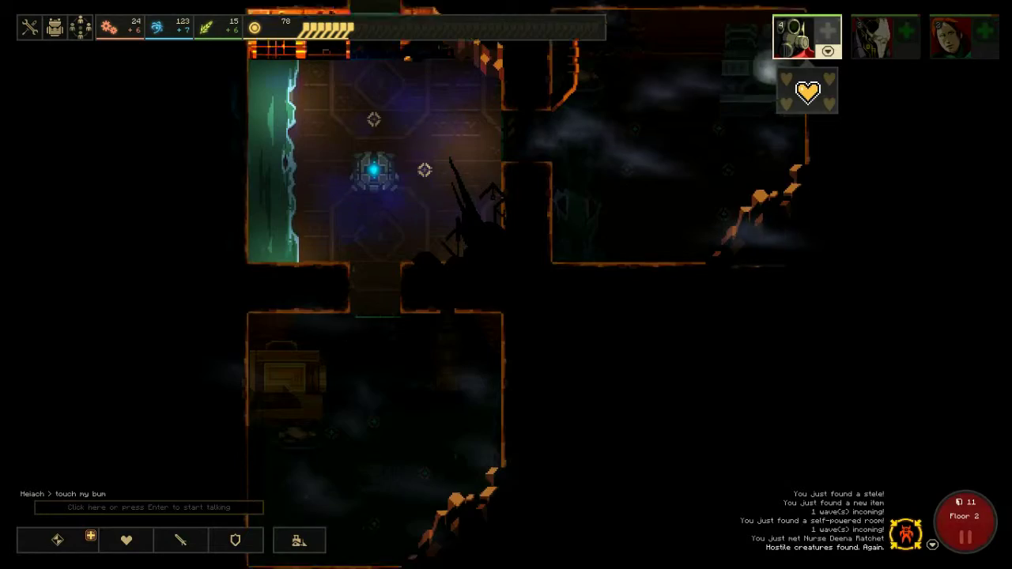
key("w")
key("s")
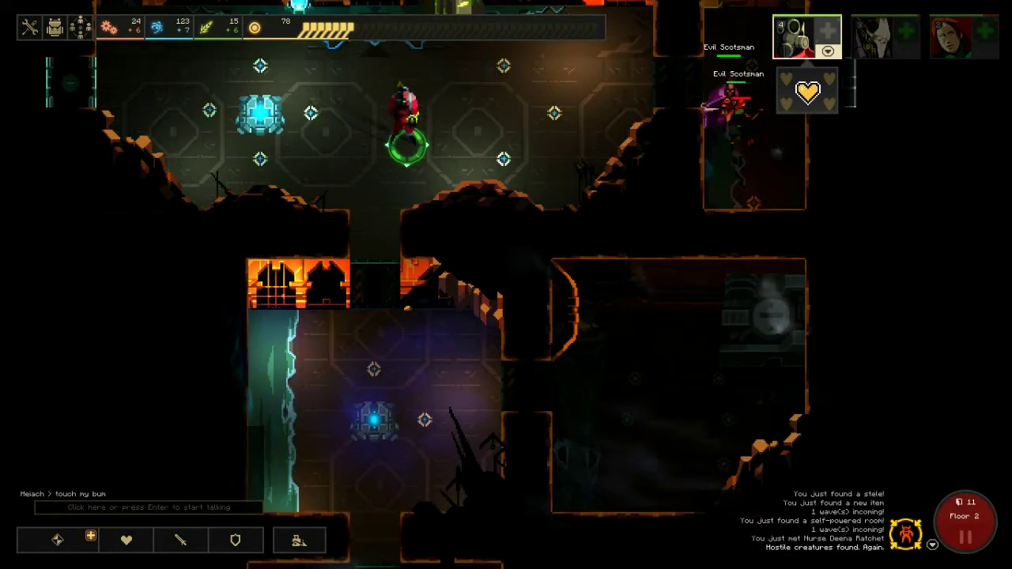
key("w")
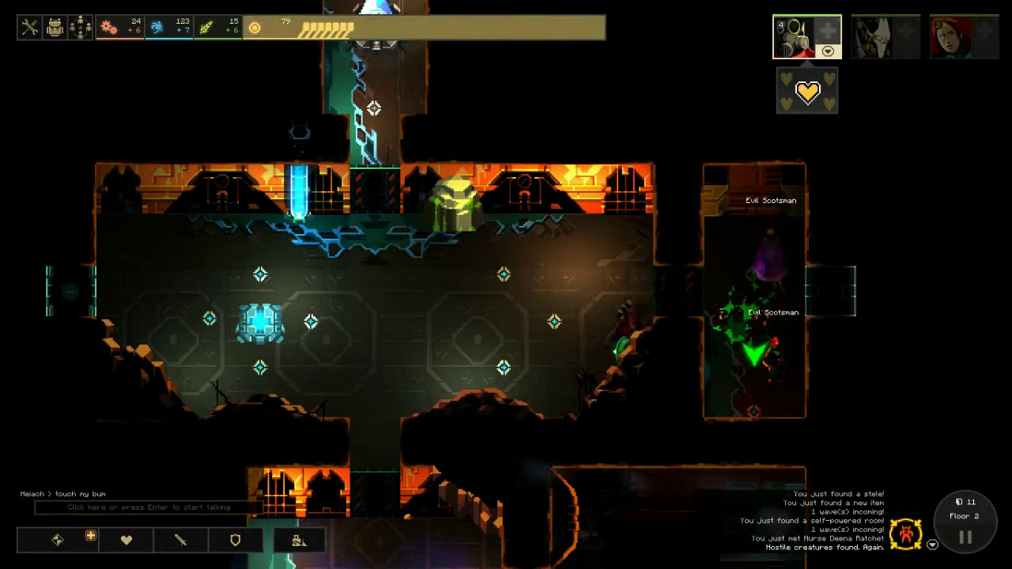
Follow the hero into the Evil Scotsman room and check the rooms below
key("d")
key("s")
key("w")
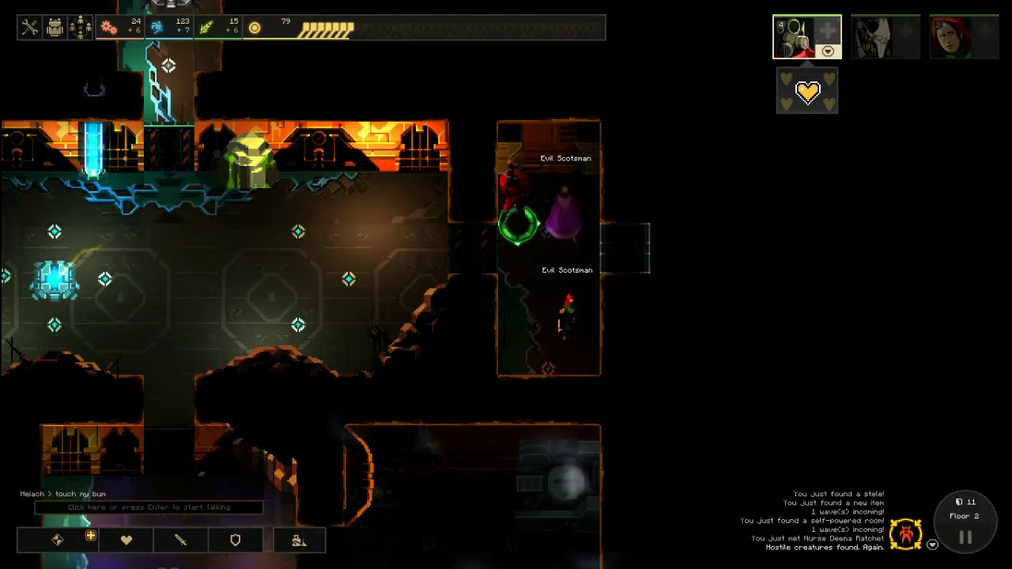
key("s")
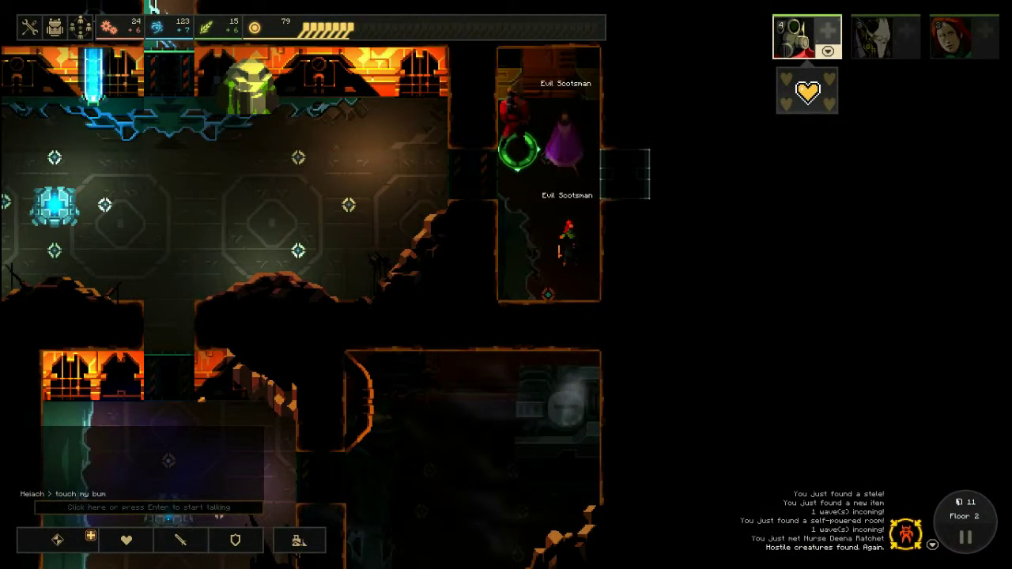
key("s")
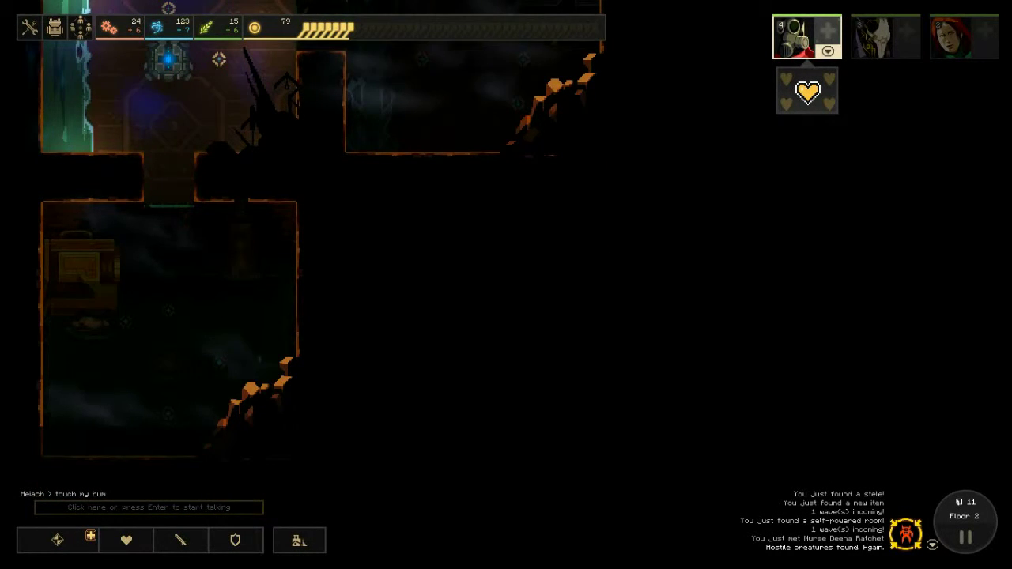
key("w")
key("w")
key("s")
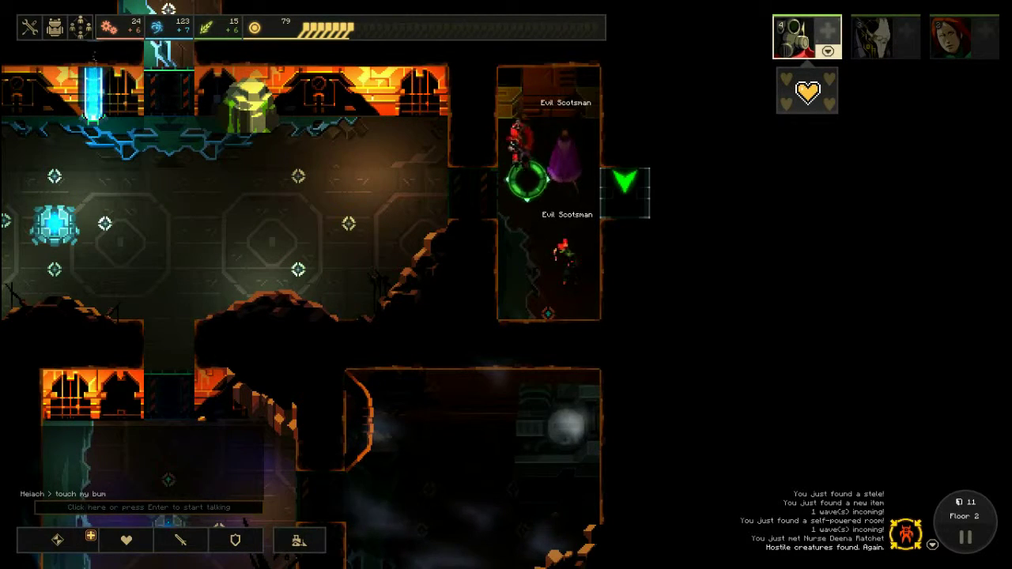
Open the door east of the Evil Scotsman room and pan back to the crystal
left_click(625, 184)
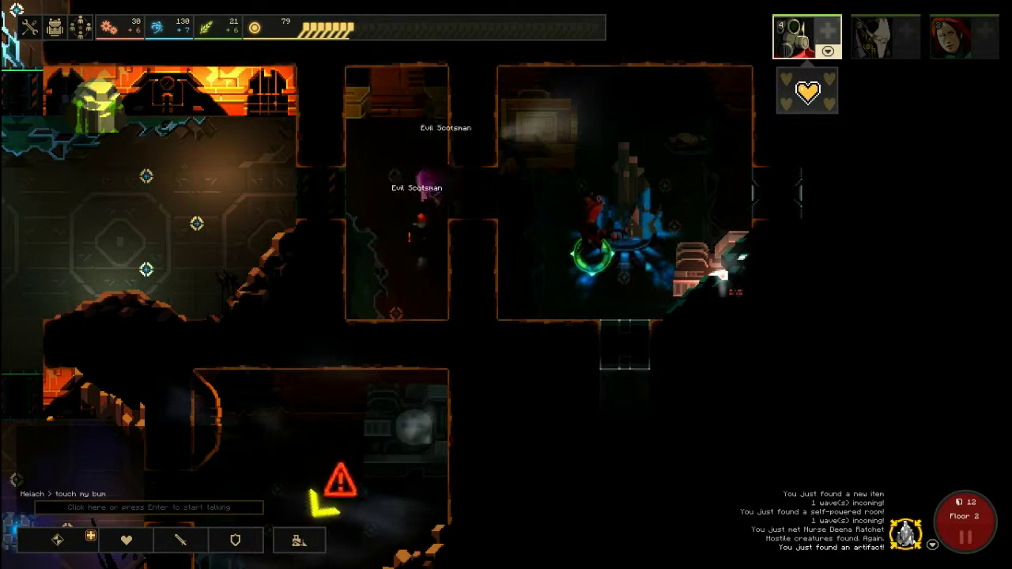
key("Left")
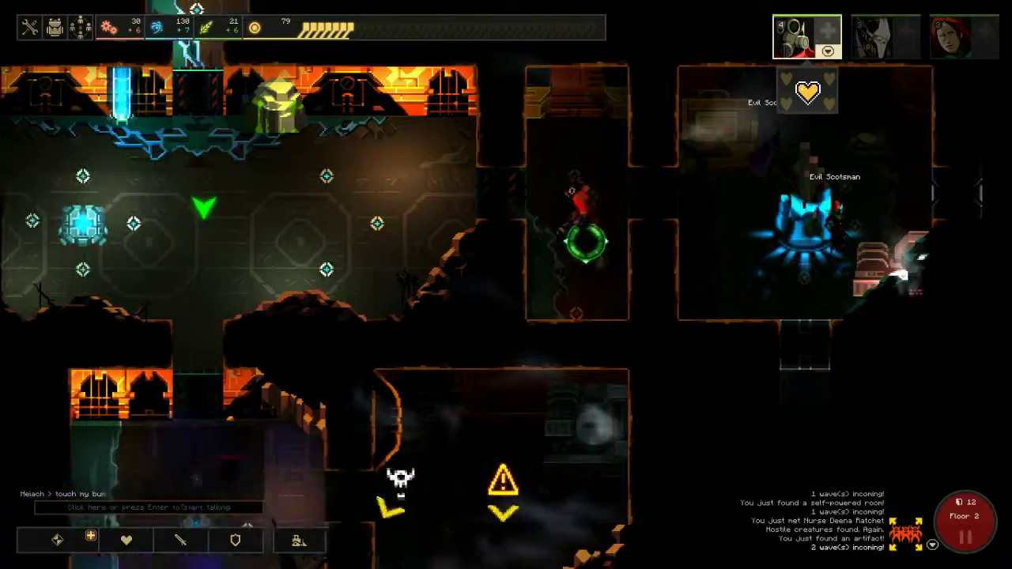
key("Up")
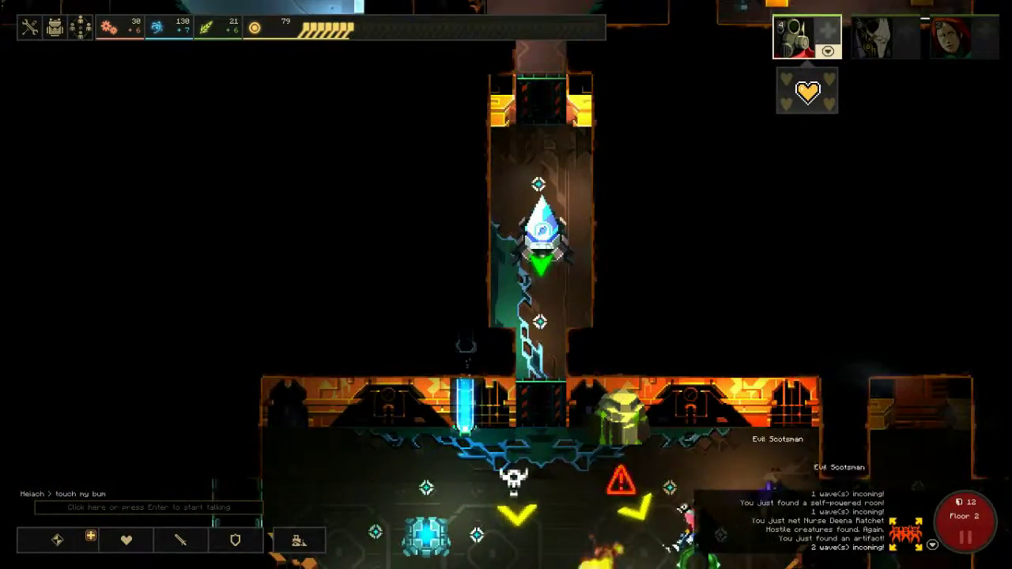
key("Up")
key("Down")
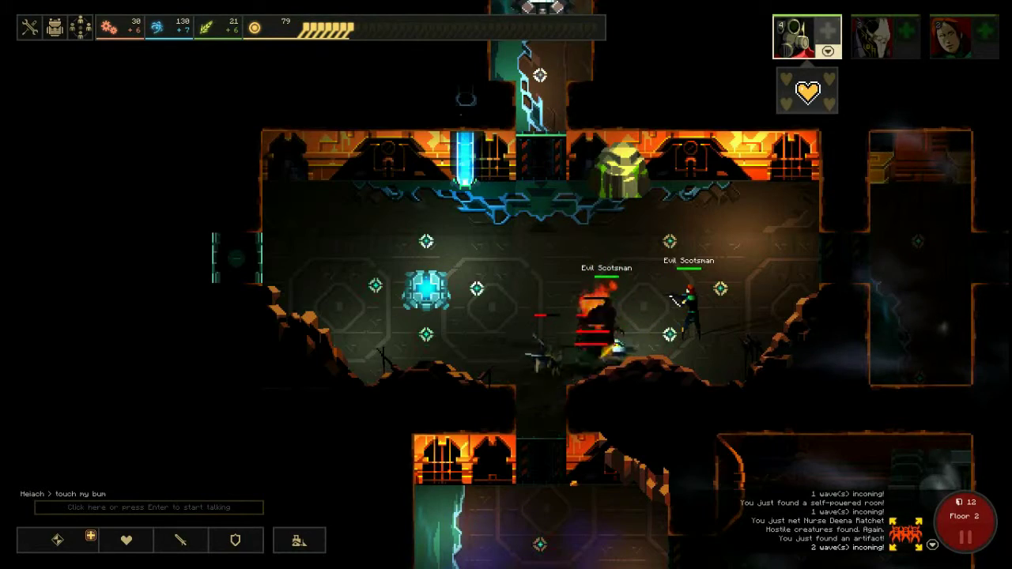
Send the hero against the monsters in the crystal room and bring up research options
right_click(547, 271)
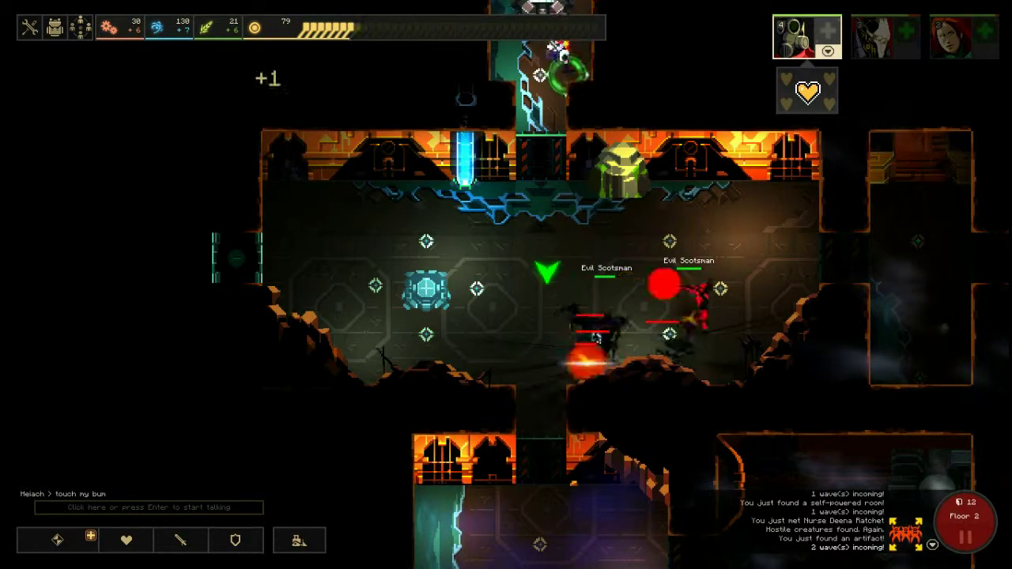
key("Down")
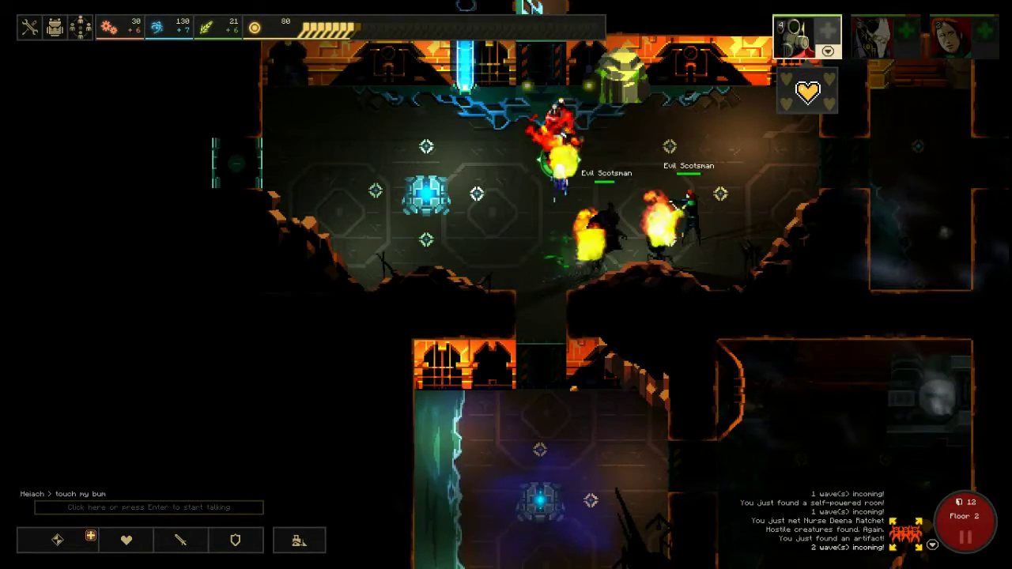
key("Up")
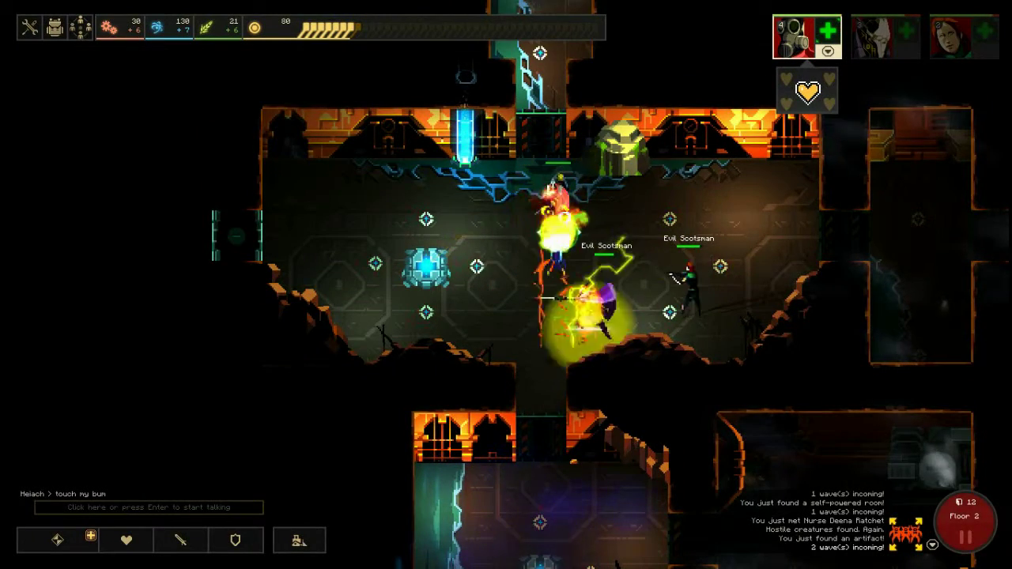
key("Down")
key("Right")
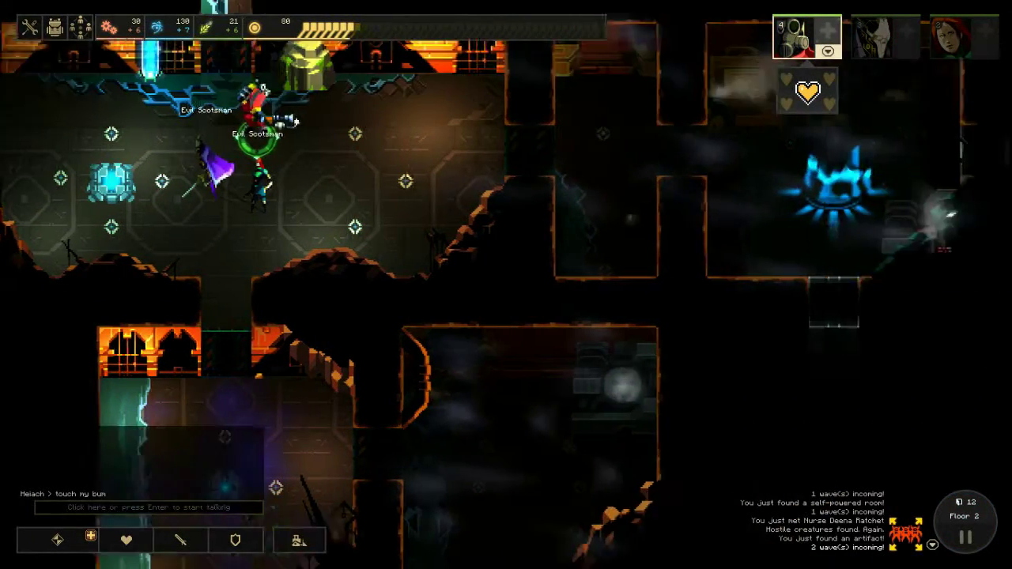
key("r")
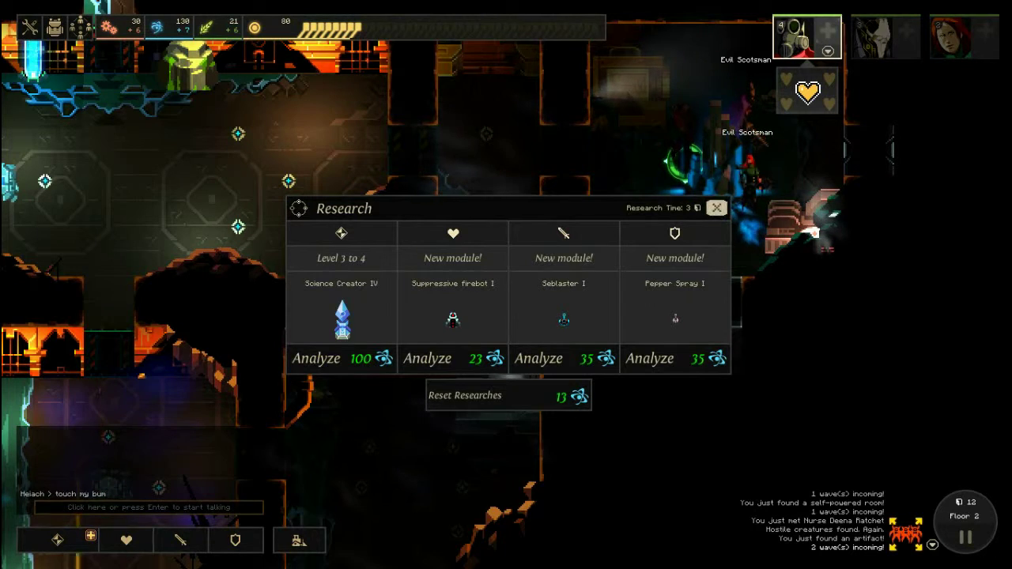
Click Analyze to begin researching the Pepper Spray I module
left_click(649, 358)
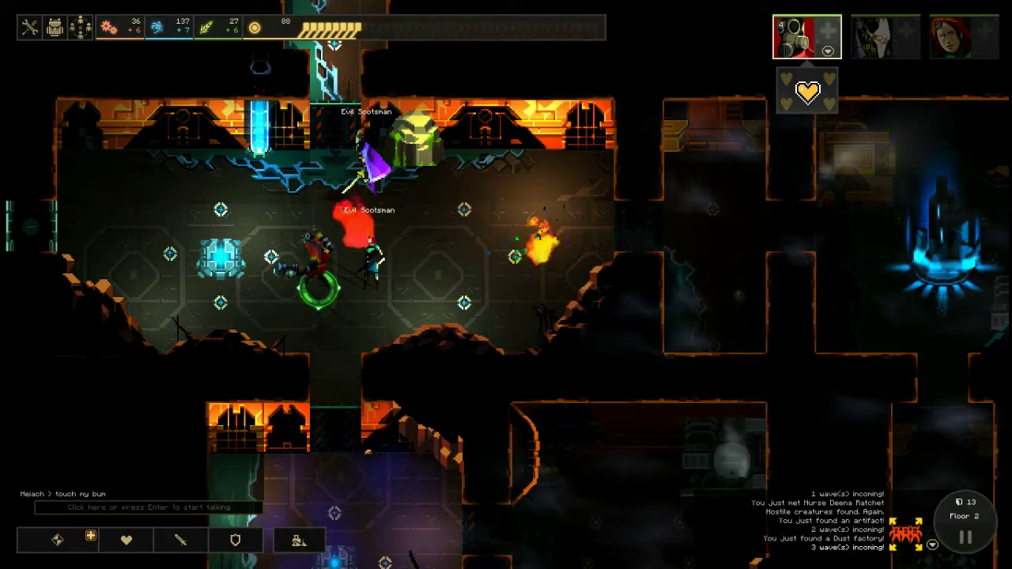
Send the hero into the right-hand room and build a Prisoner prod I there
right_click(715, 288)
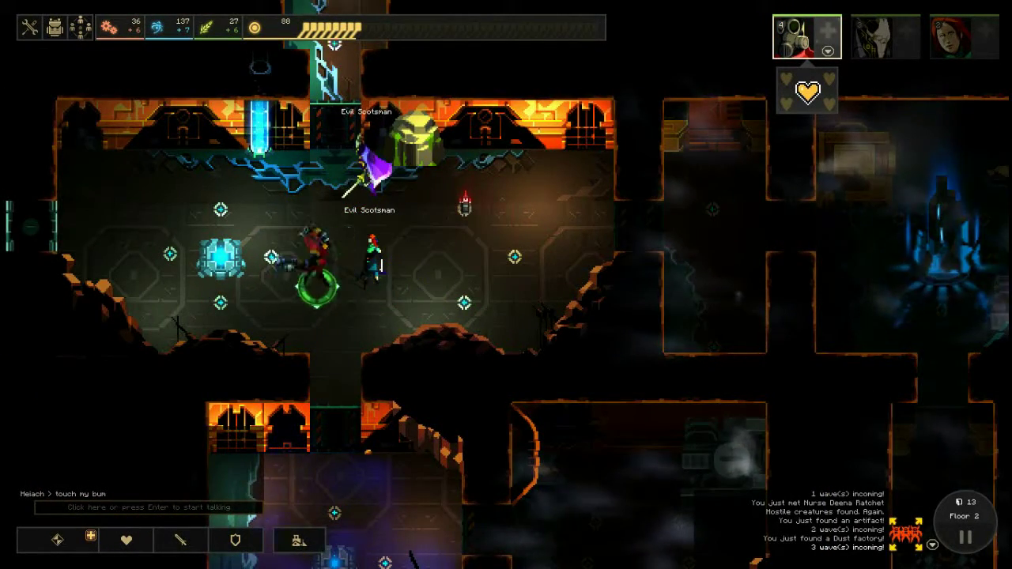
key("d")
left_click(180, 540)
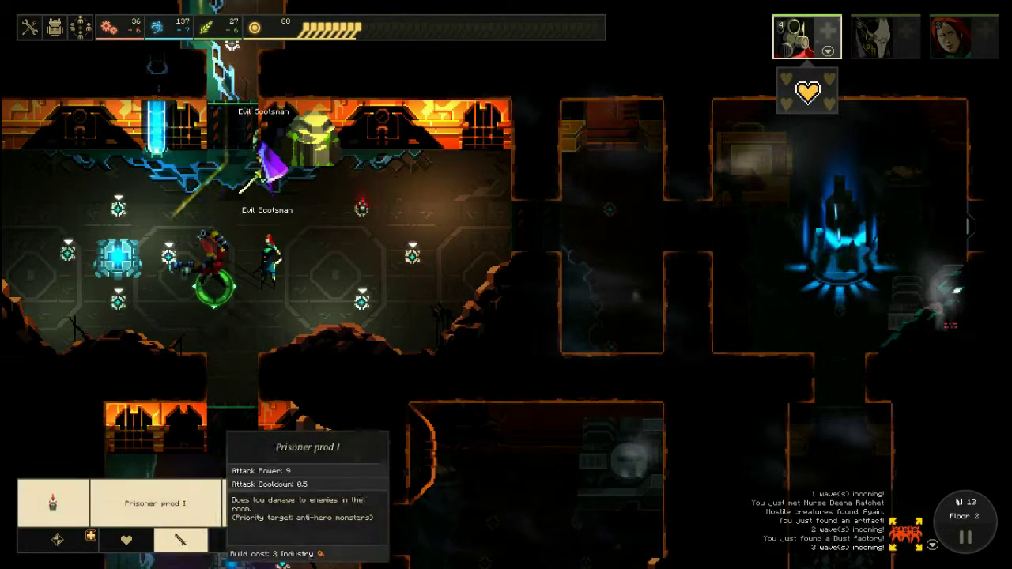
left_click(412, 253)
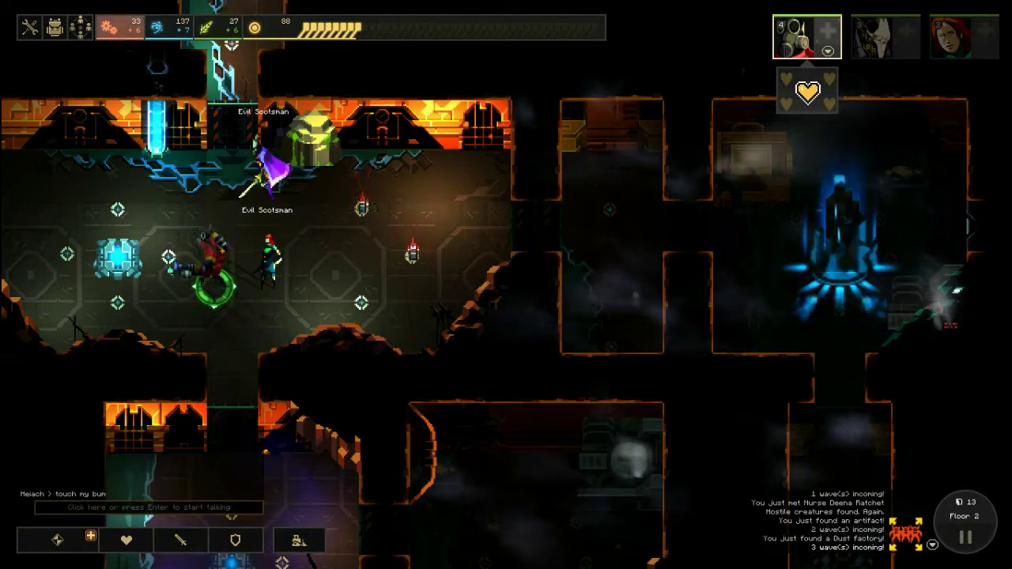
Pan over to the crystal room, following the hero, and check the rooms below it
key("a")
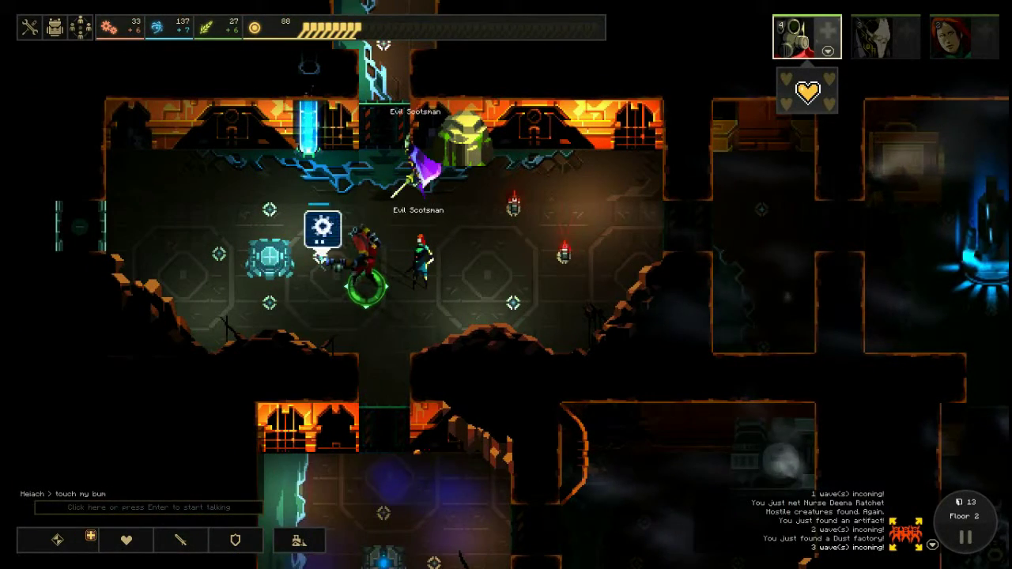
key("d")
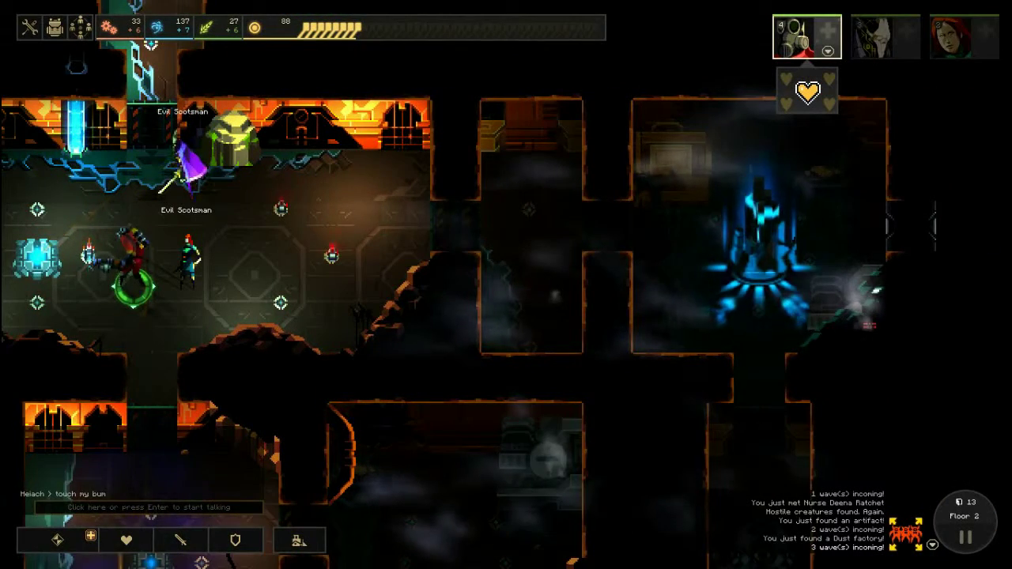
key("d")
key("s")
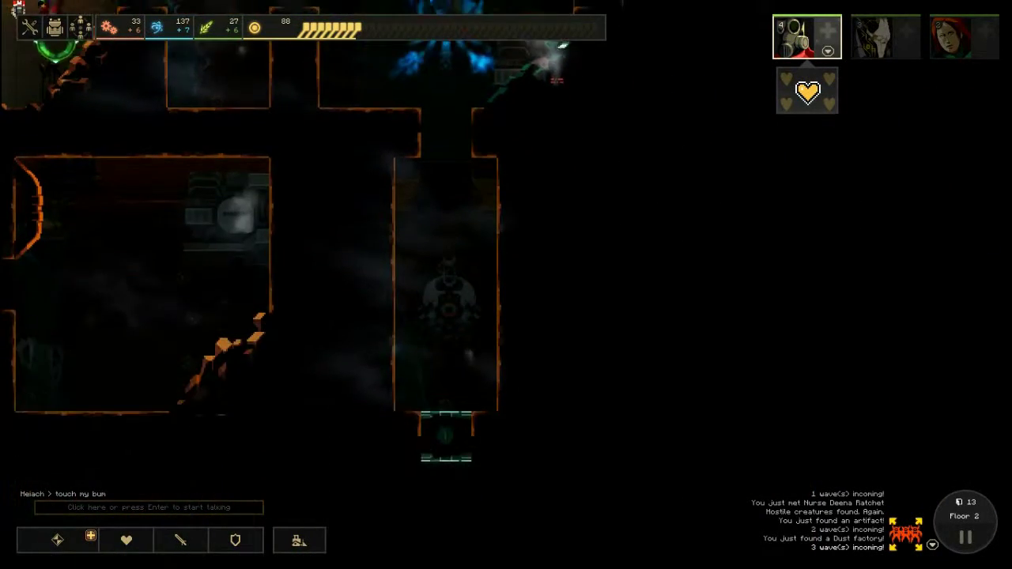
key("w")
key("a")
key("w")
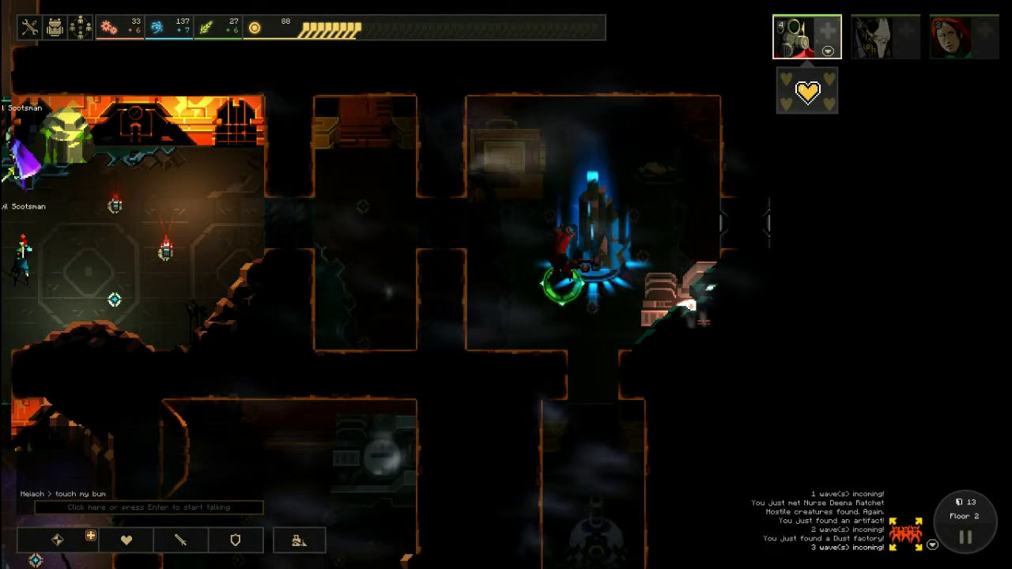
key("s")
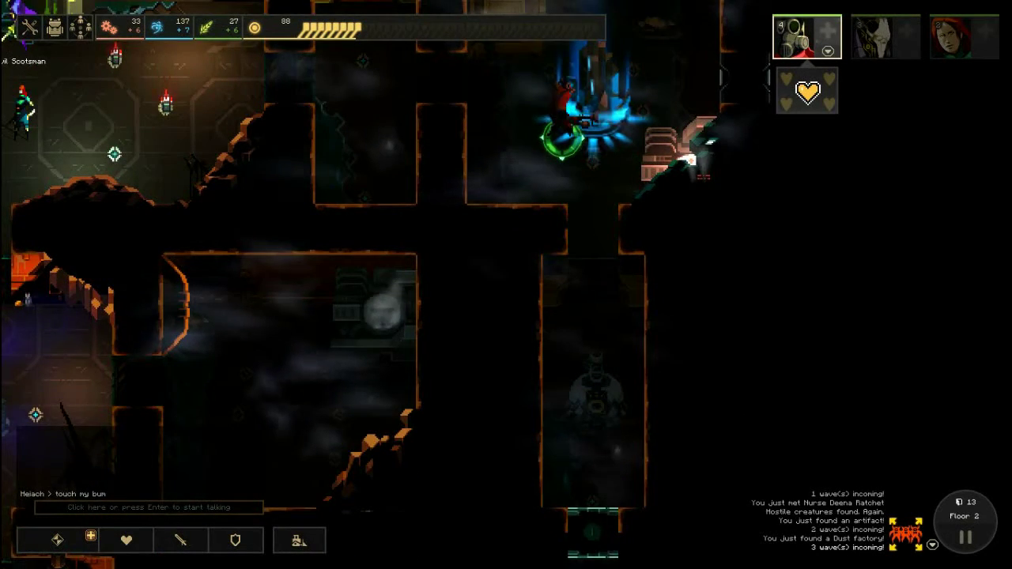
key("a")
key("w")
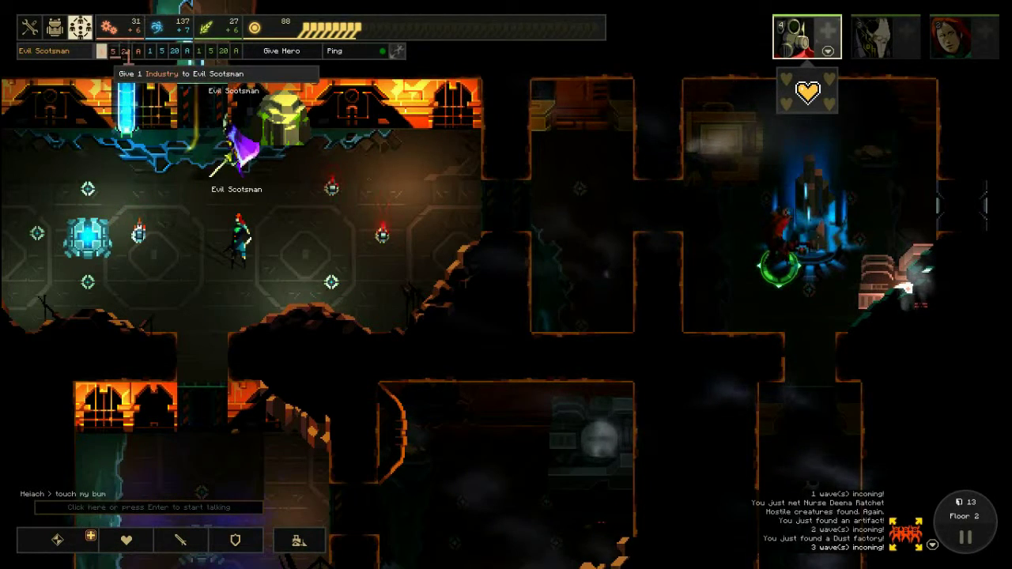
Give a teammate 1 Industry, then pan down to the lower rooms
left_click(101, 51)
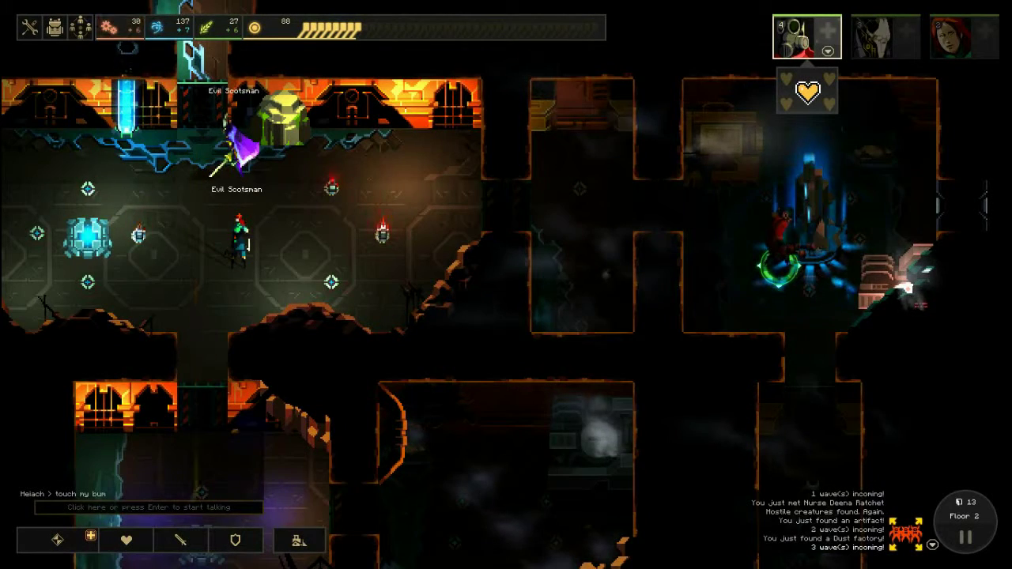
key("s")
key("s")
key("s")
key("w")
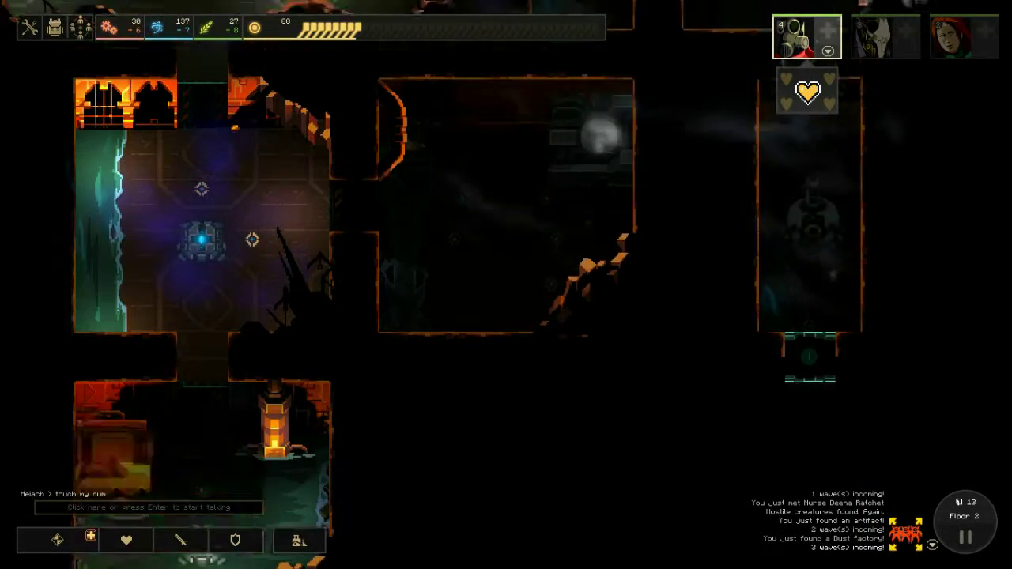
key("w")
Review the Industry Generator and Food Replicator rooms through the major modules list
key("1")
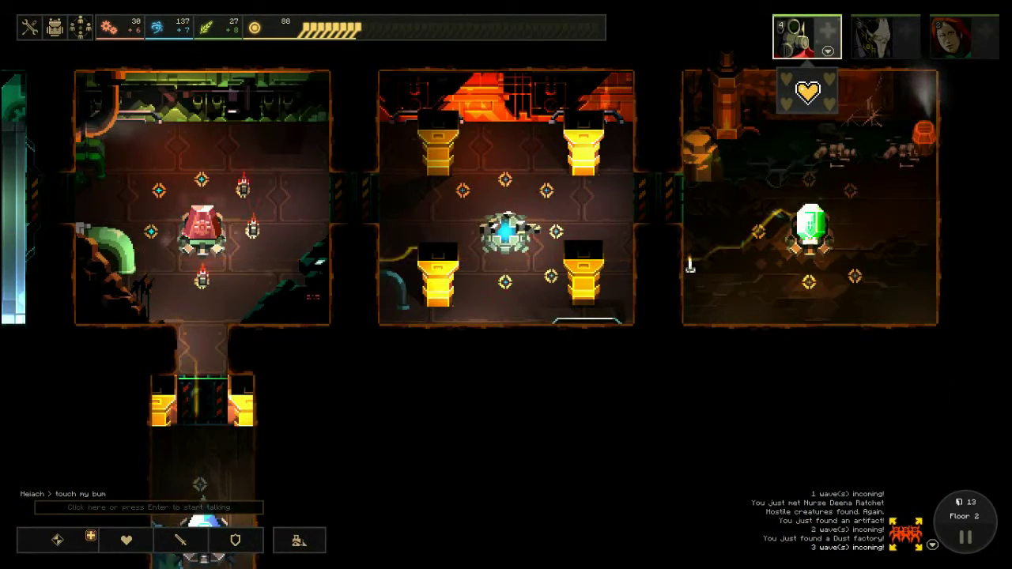
key("q")
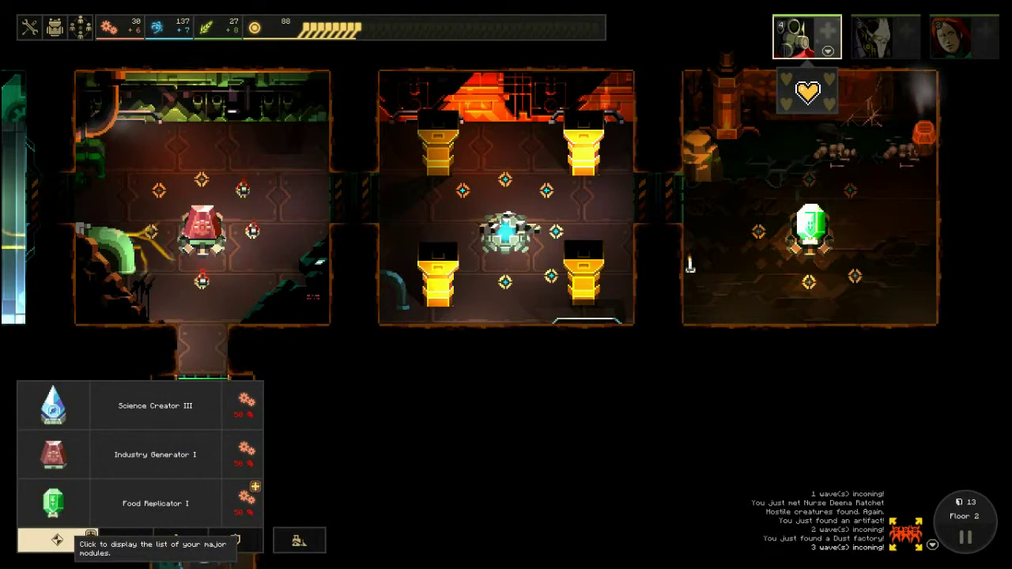
left_click(57, 540)
key("1")
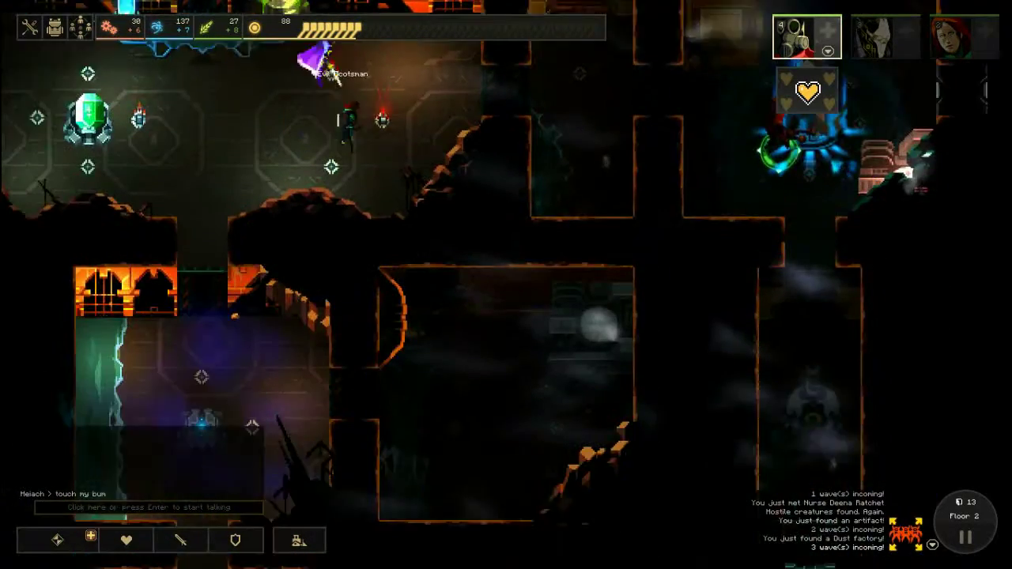
Pan down from the crystal room and interact with the dusty machine in the corridor
key("Down")
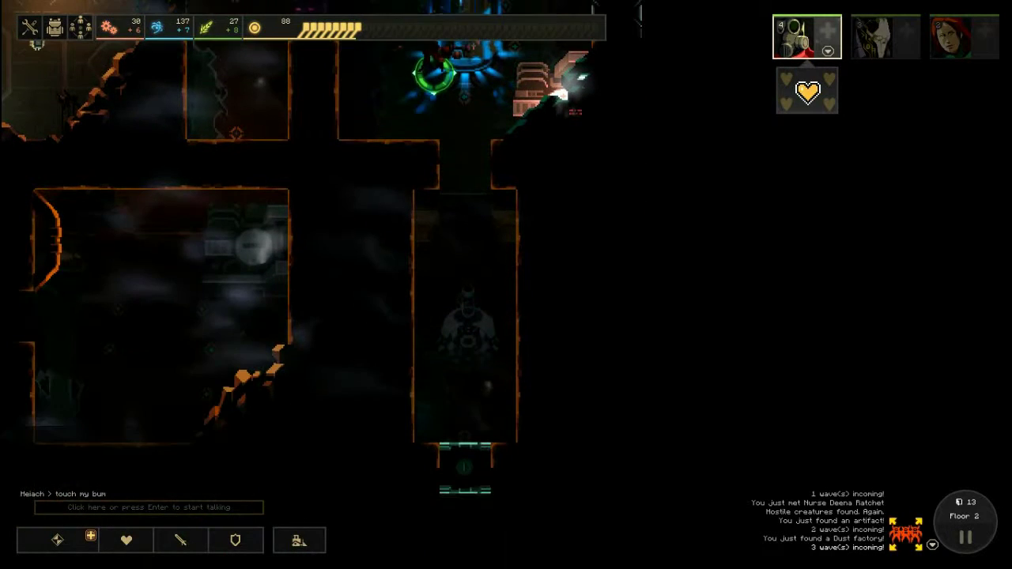
key("Up")
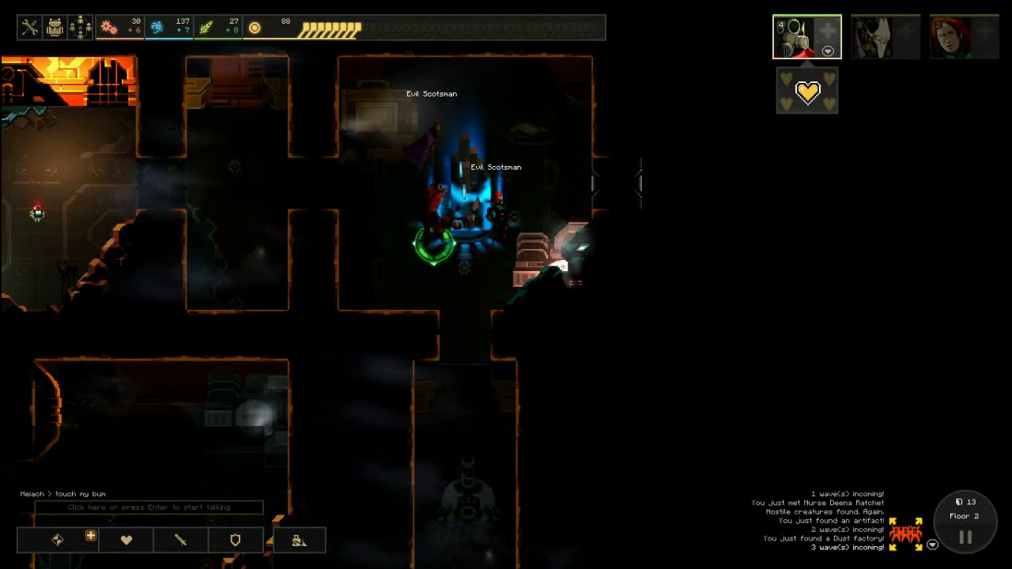
key("Down")
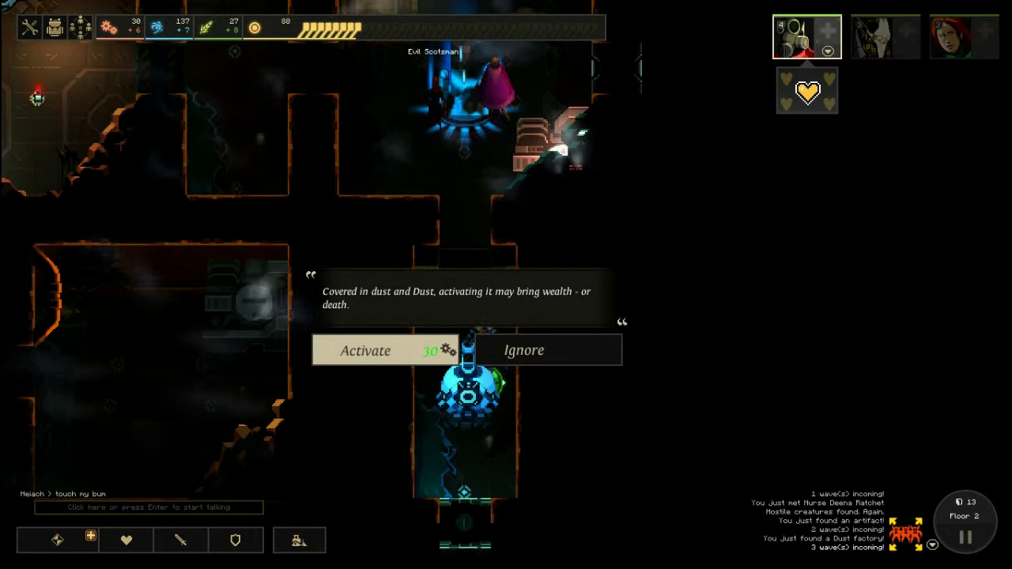
left_click(365, 350)
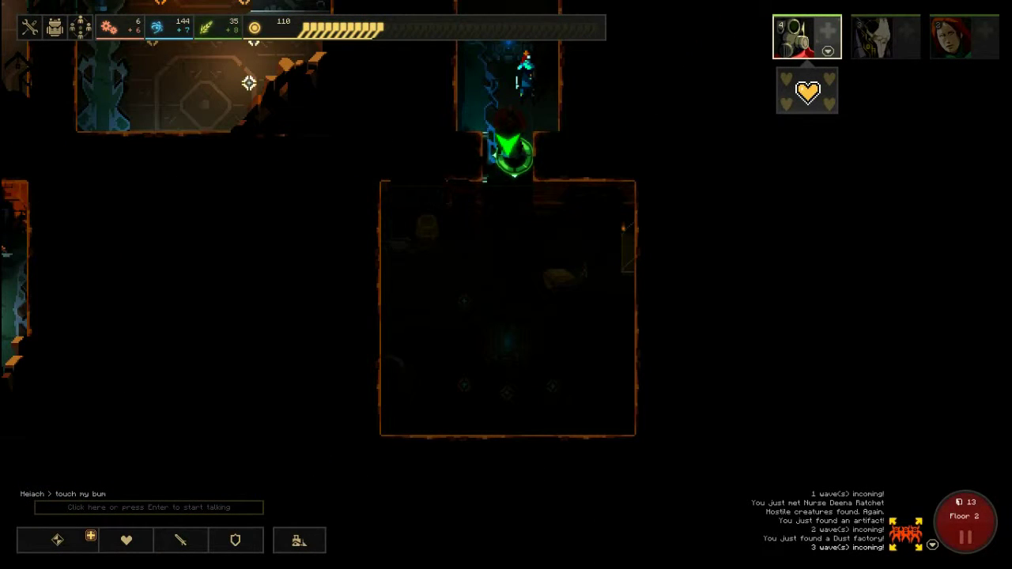
Open the door into the unlit room below the dusty machine
left_click(520, 328)
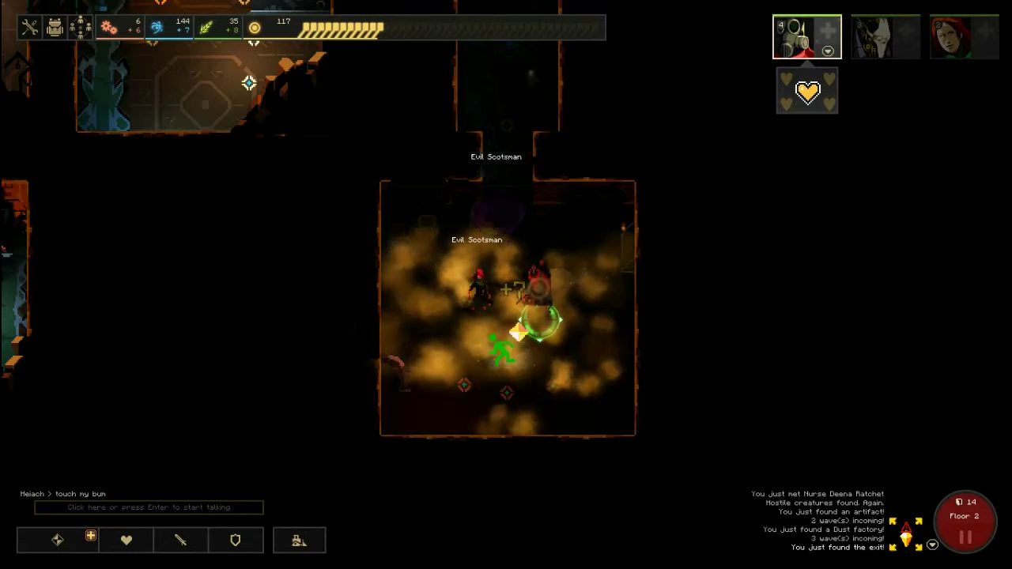
scroll(507, 160, "down", 3)
scroll(507, 160, "down", 2)
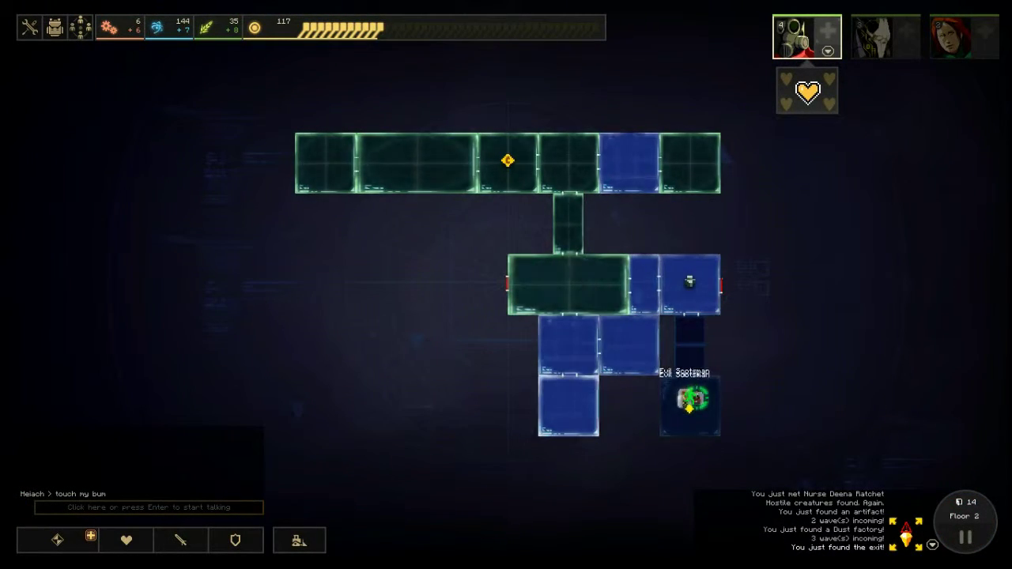
scroll(505, 284, "up", 3)
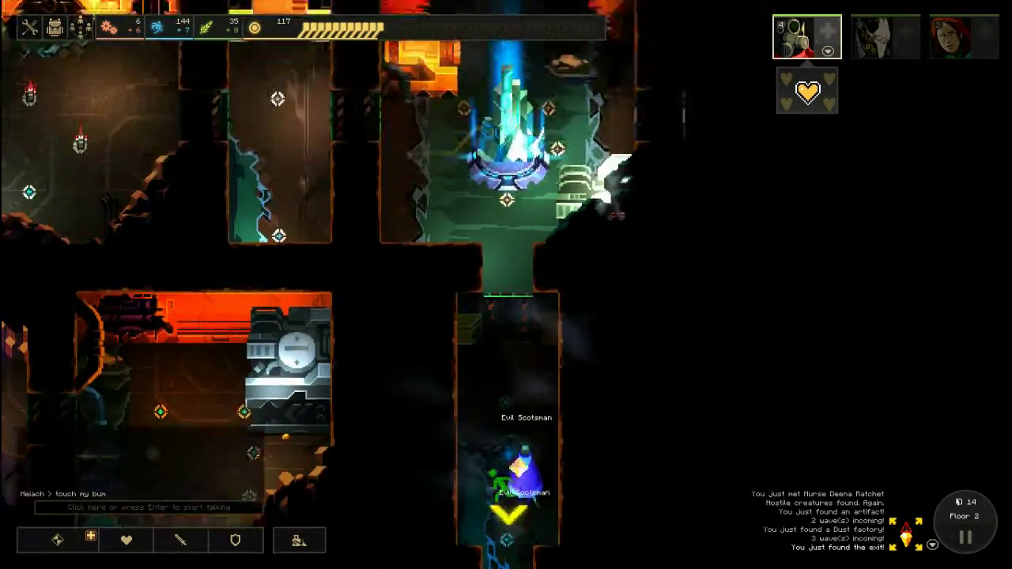
scroll(506, 285, "down", 3)
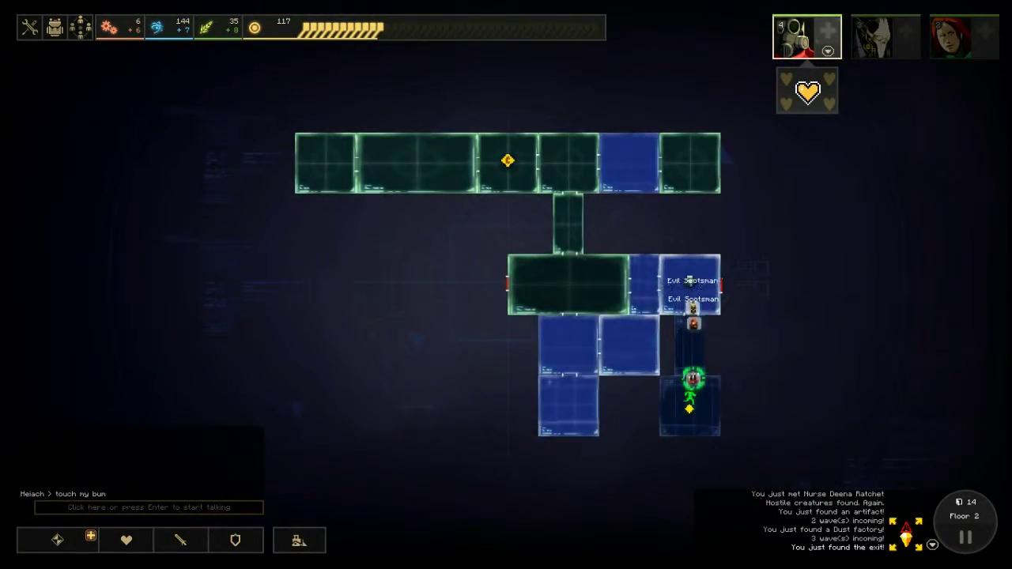
scroll(505, 285, "up", 3)
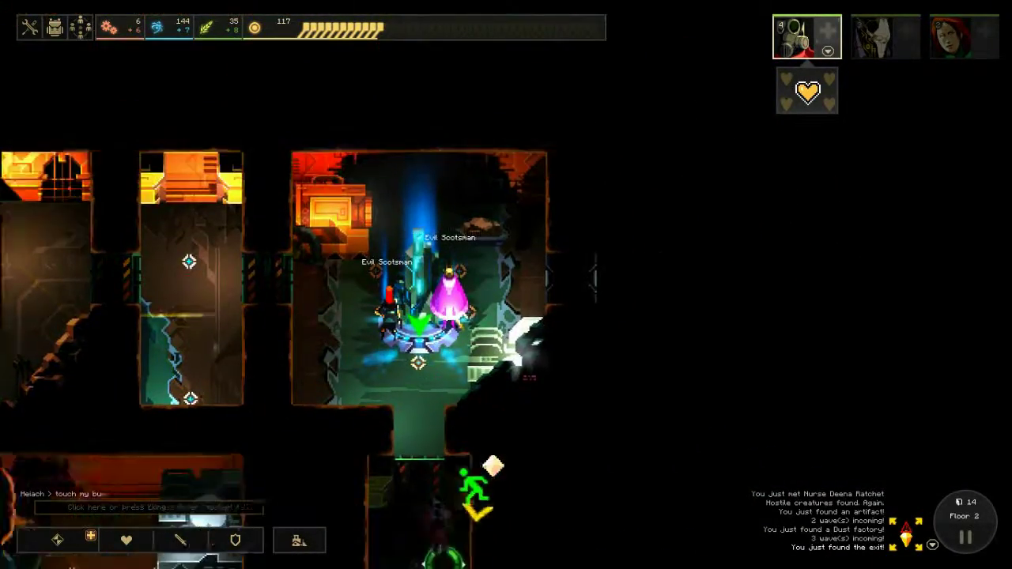
Move the heroes through the crystal room's right doorway into the next room
right_click(541, 268)
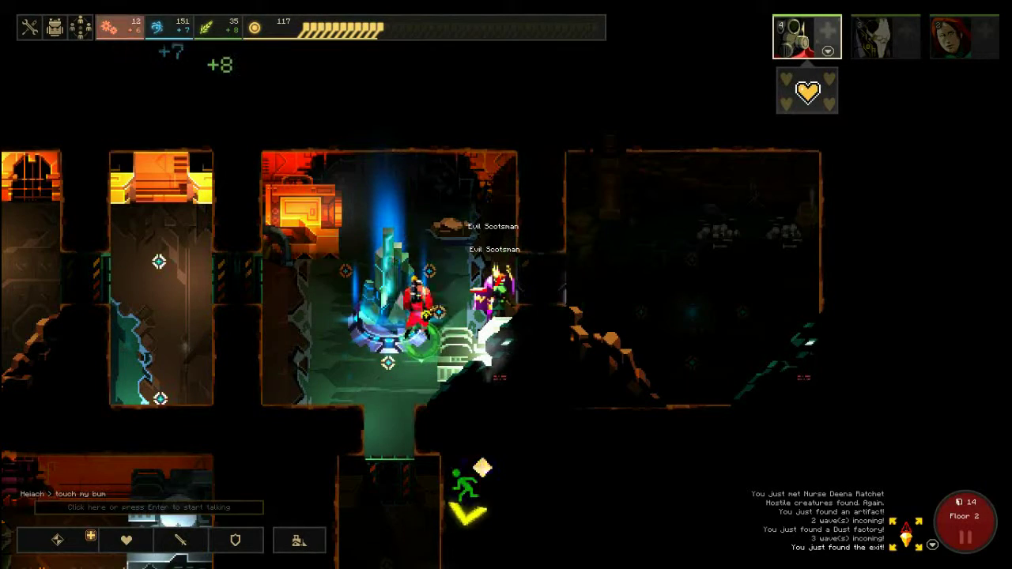
right_click(693, 324)
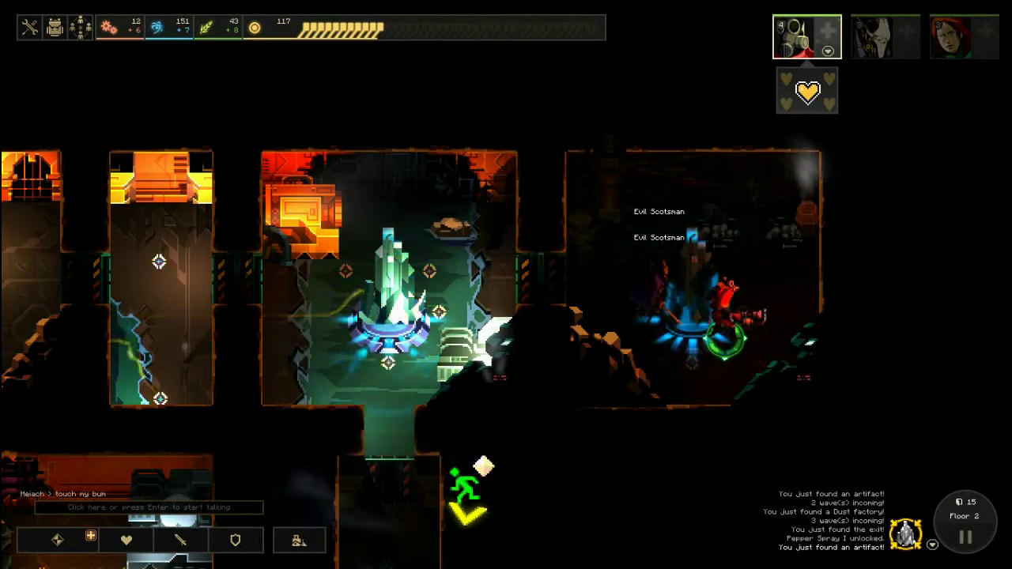
scroll(505, 285, "down", 3)
scroll(506, 285, "up", 3)
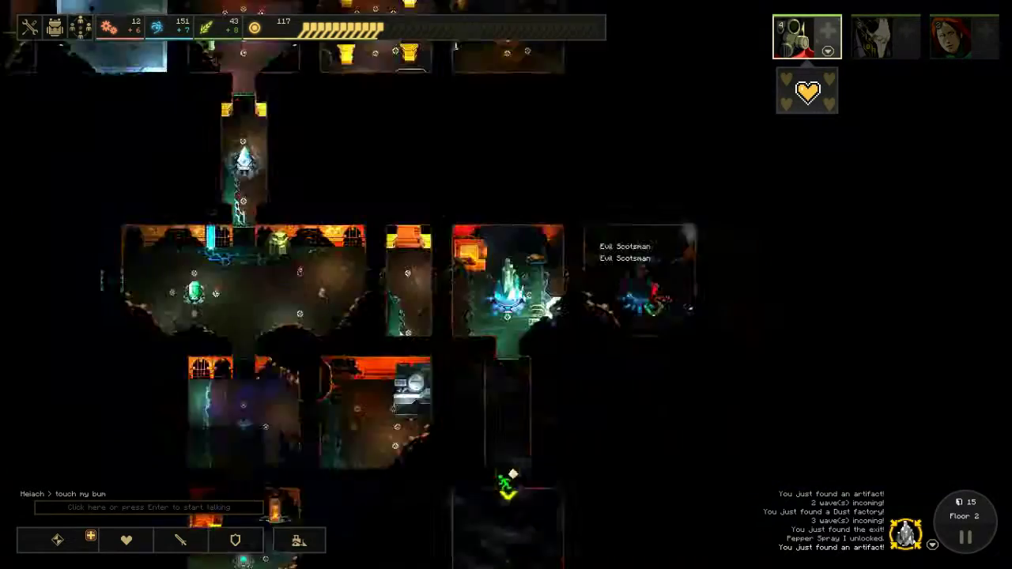
scroll(506, 284, "down", 3)
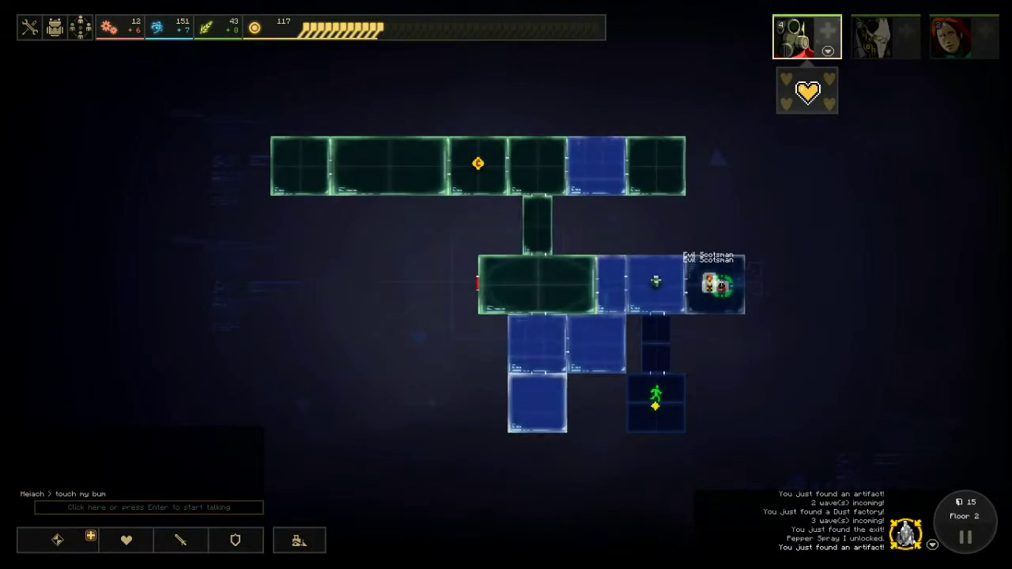
scroll(506, 285, "up", 3)
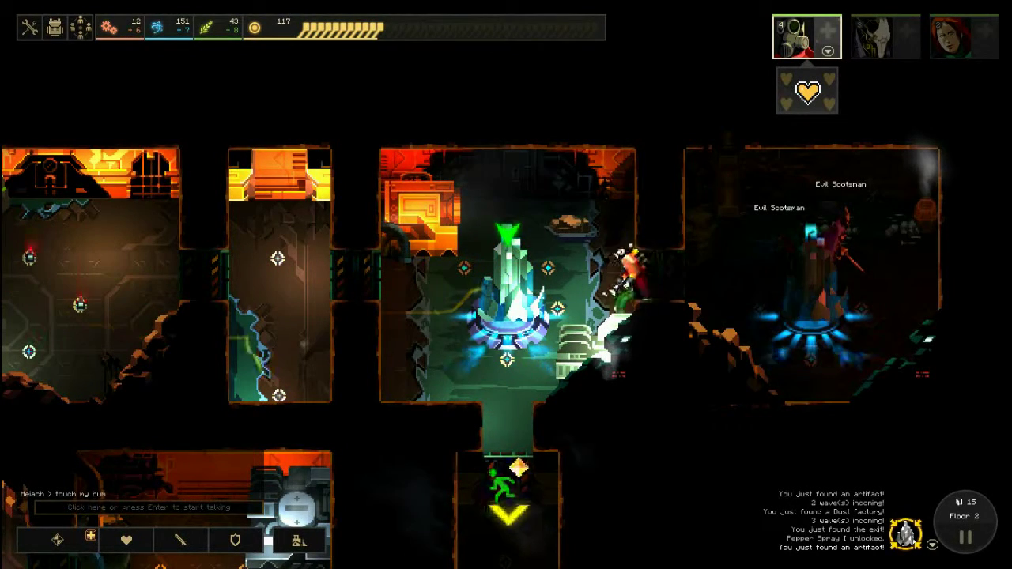
Analyze Mechanical Pal I for 35 dust, then show the floor's overview map
key("r")
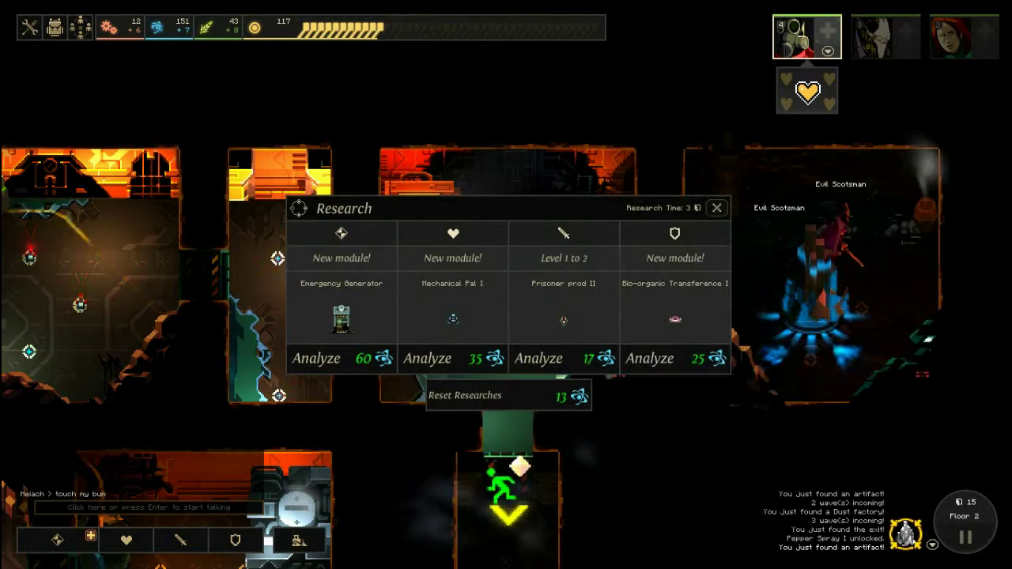
scroll(675, 317, "down", 3)
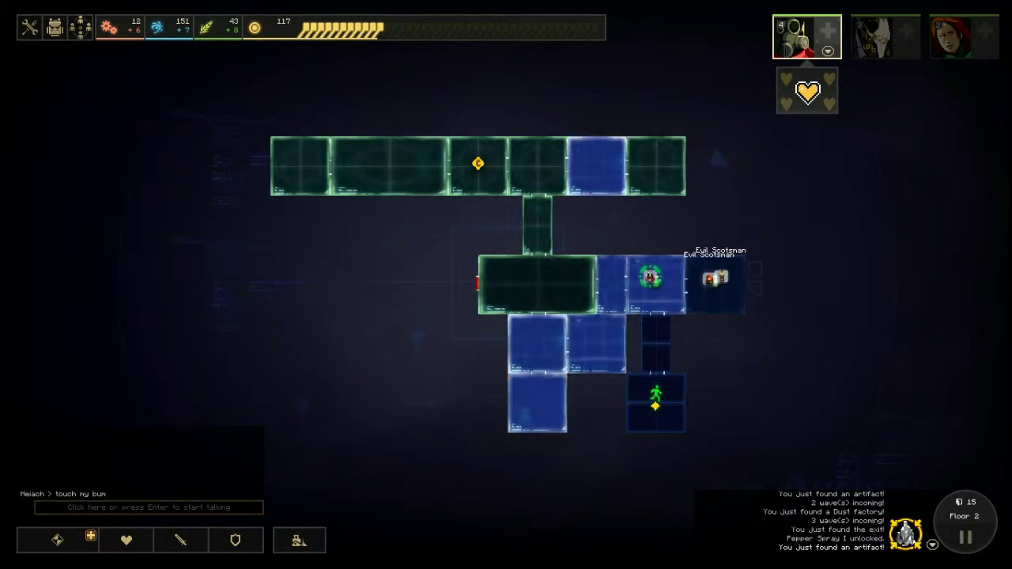
scroll(506, 284, "up", 3)
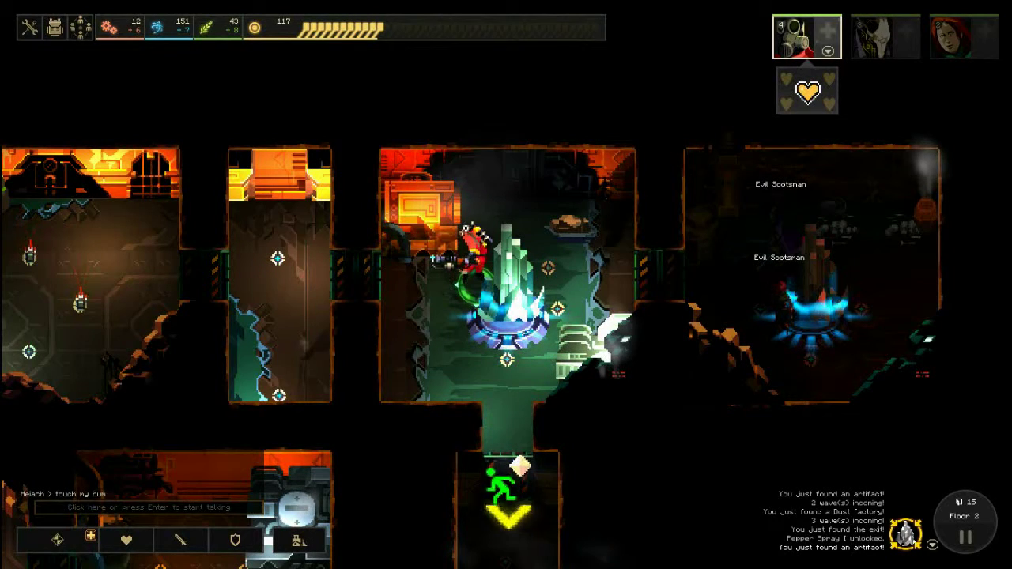
left_click(510, 300)
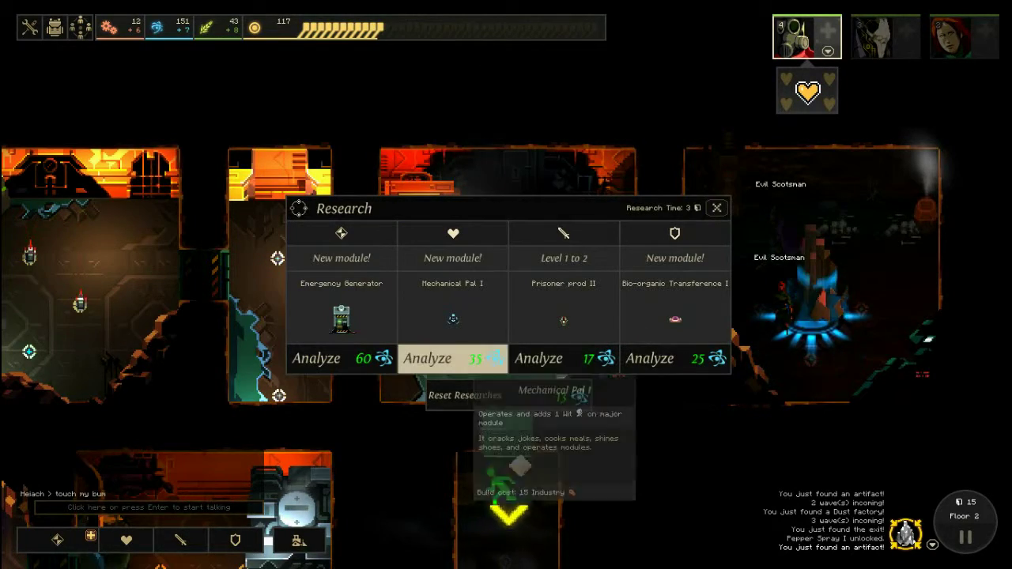
left_click(453, 358)
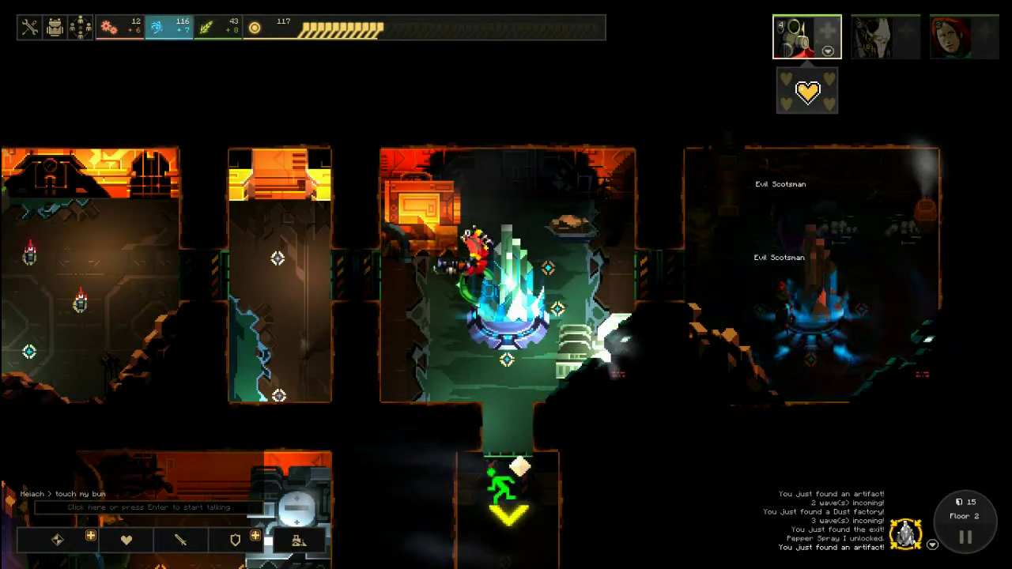
key("Tab")
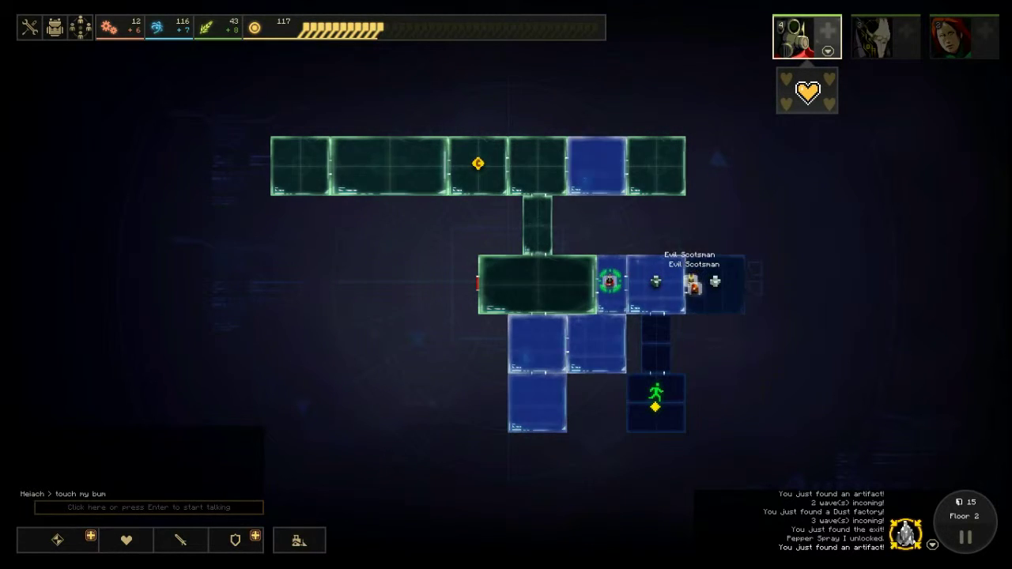
Close the overview map and move the hero into the large main room
key("Tab")
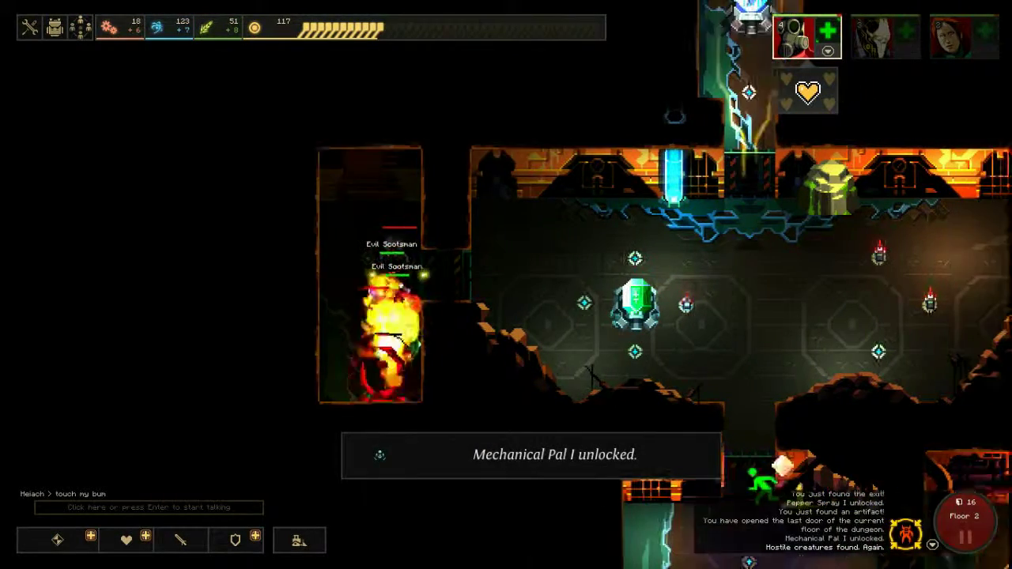
right_click(623, 291)
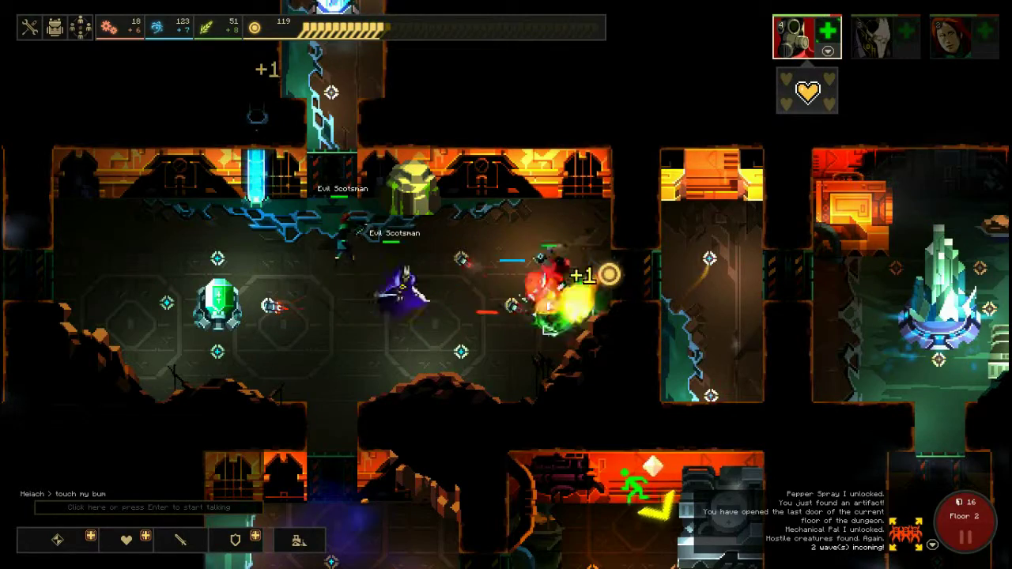
scroll(858, 284, "down", 2)
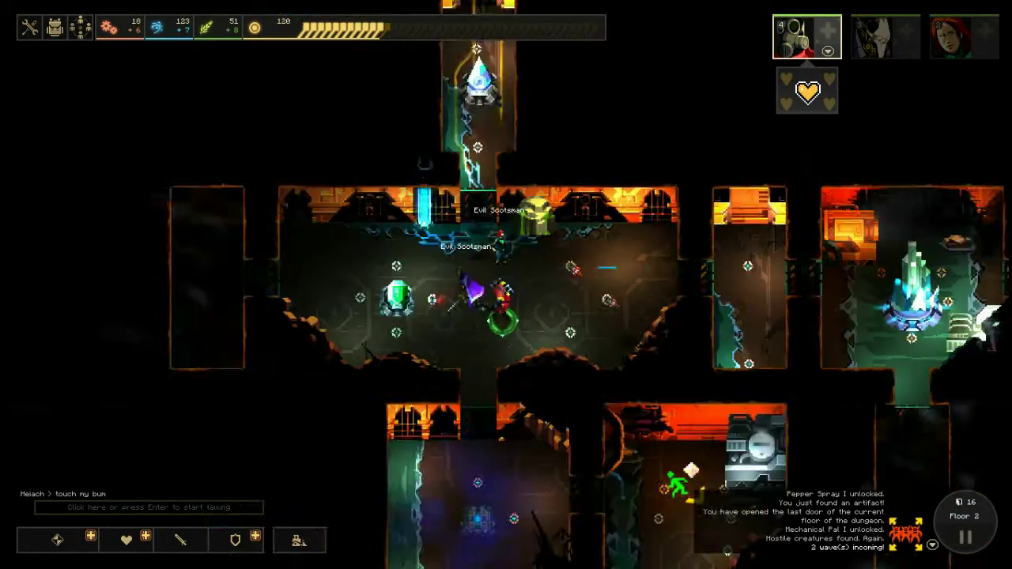
scroll(506, 284, "down", 2)
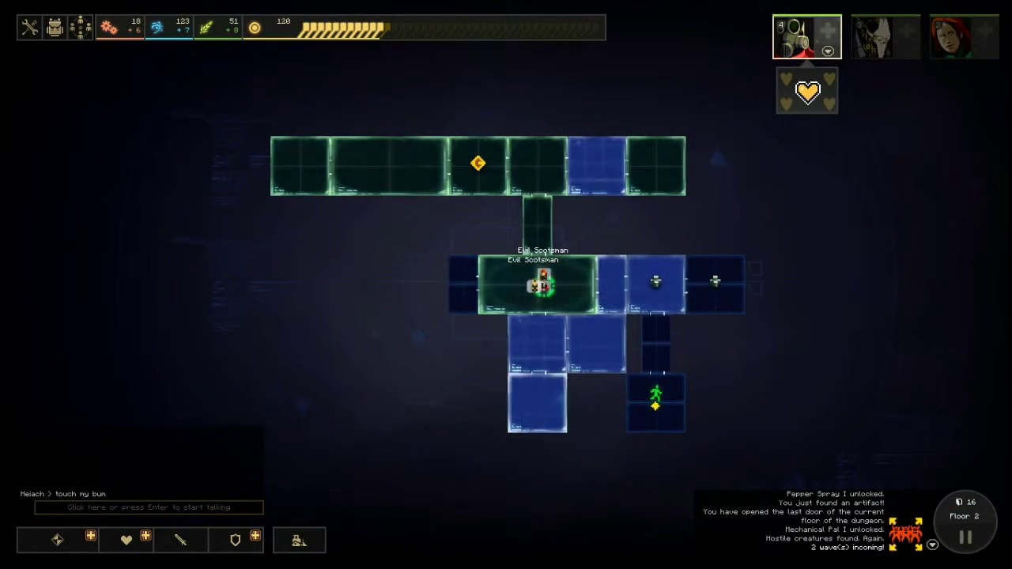
scroll(506, 284, "up", 2)
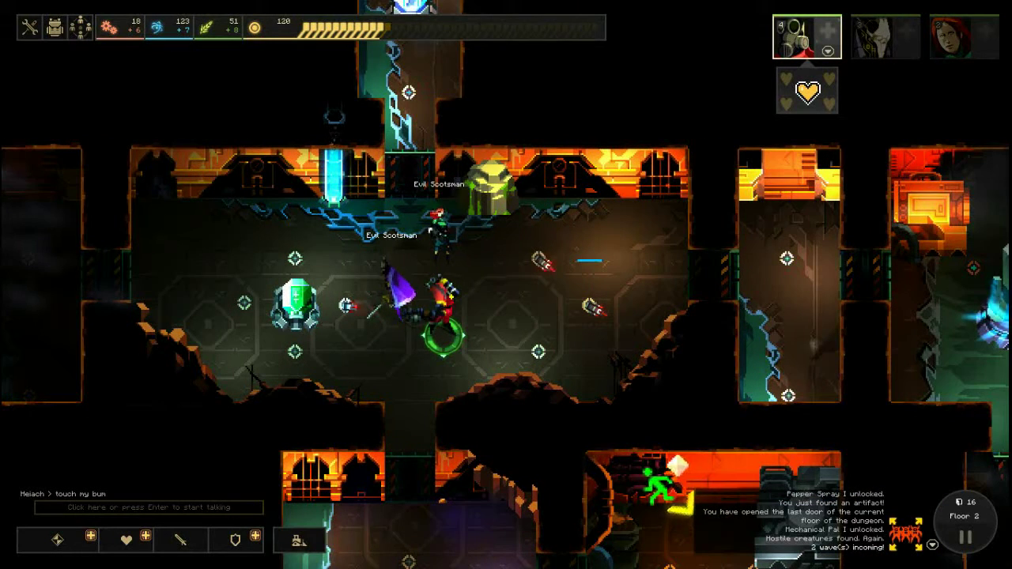
scroll(506, 285, "down", 2)
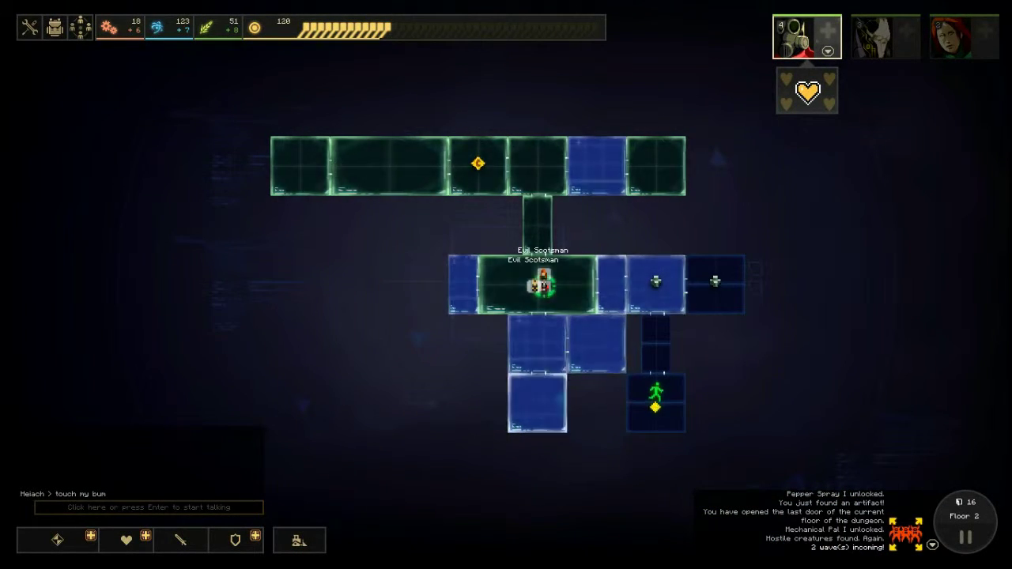
scroll(506, 285, "up", 2)
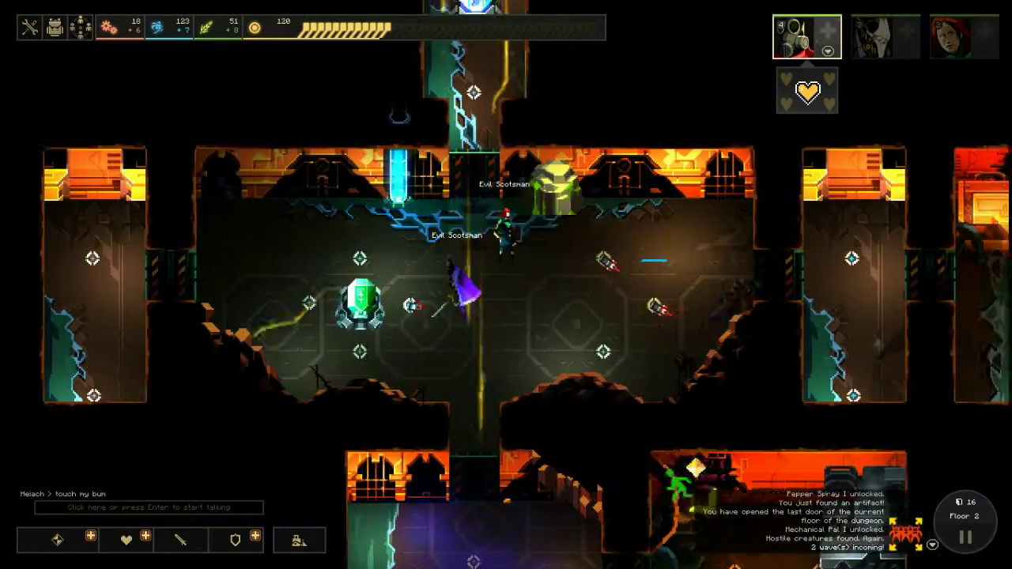
key("Right")
key("Right")
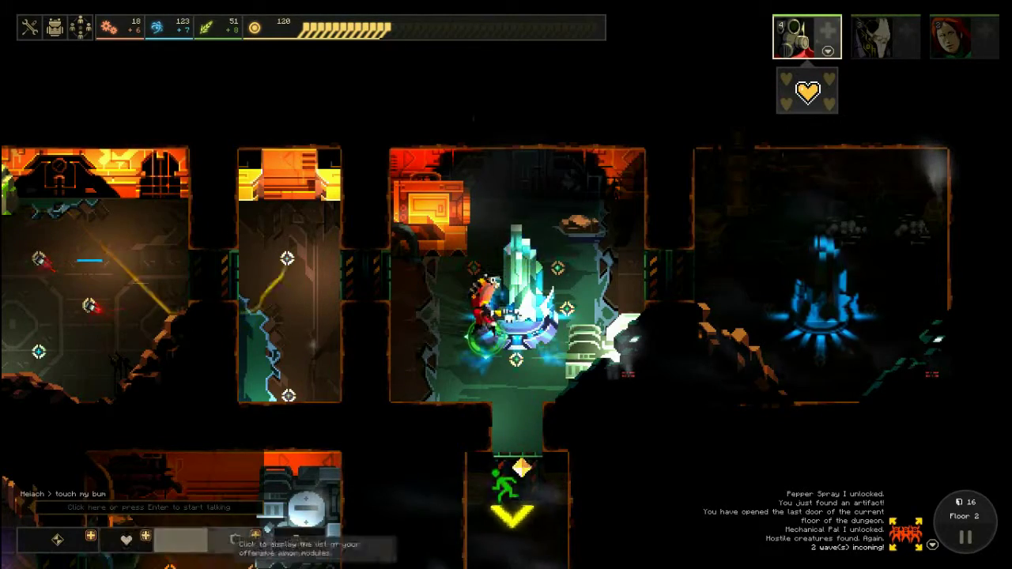
key("Left")
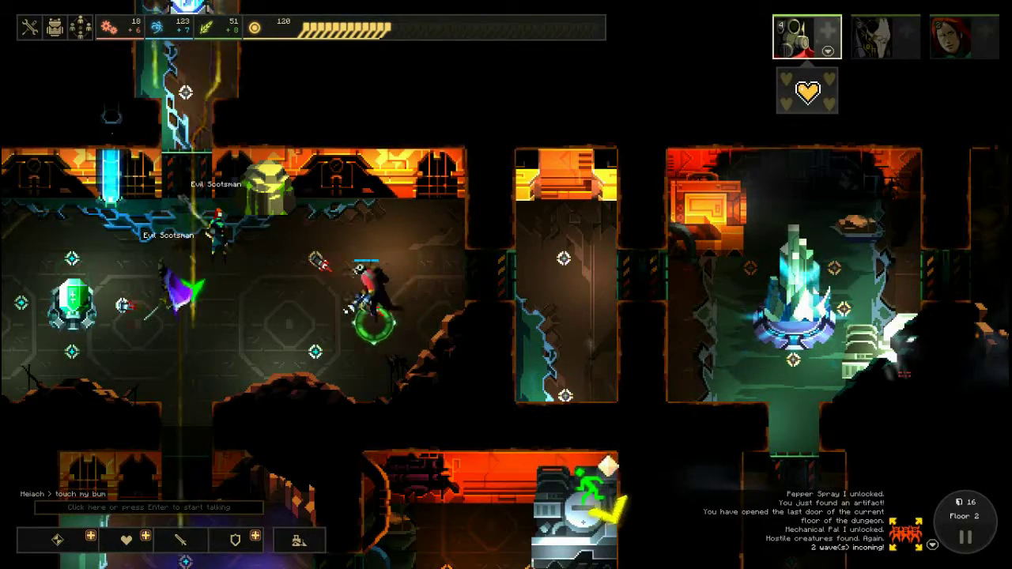
key("Left")
key("Left")
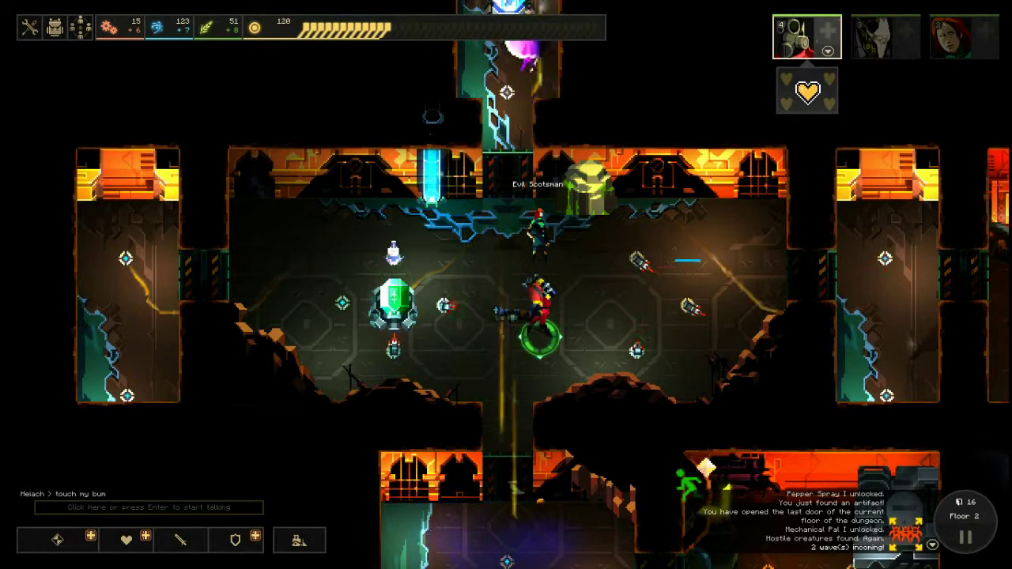
key("Tab")
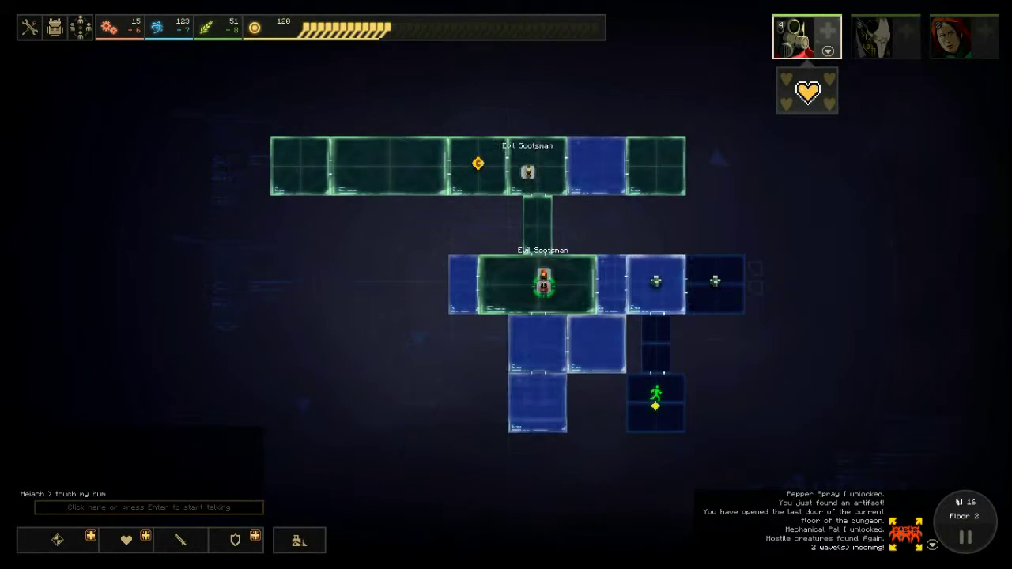
key("Tab")
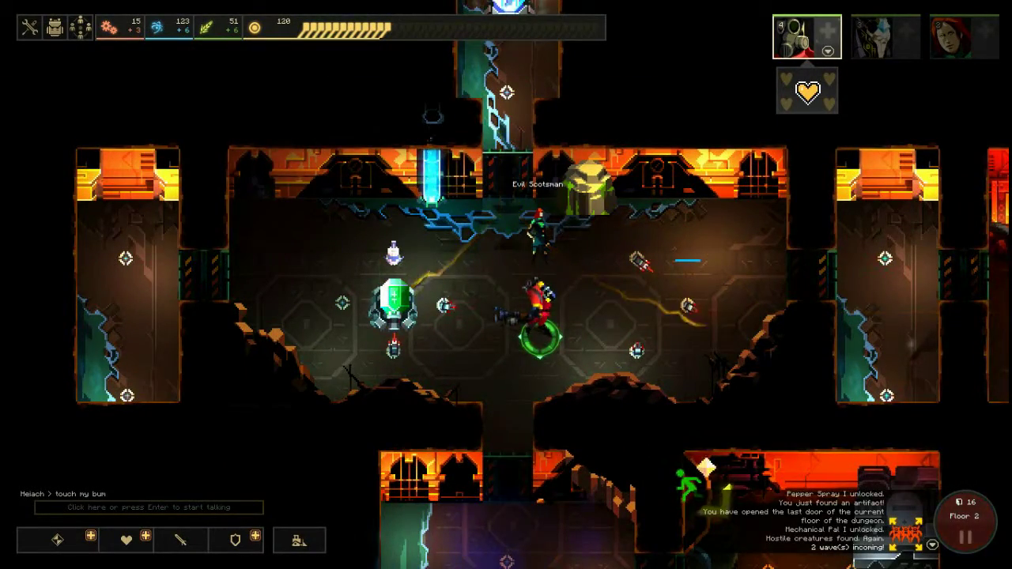
key("Tab")
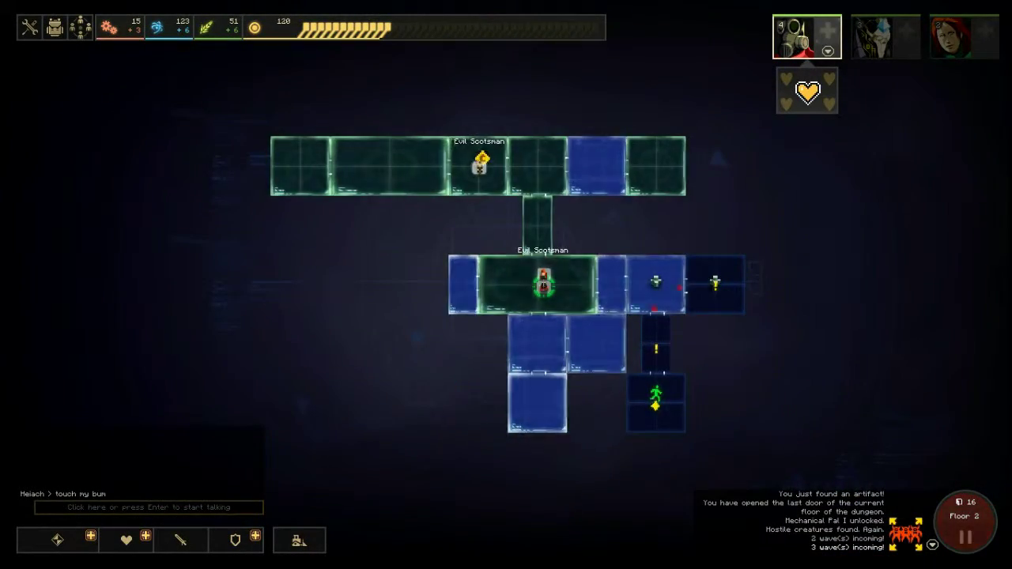
key("Tab")
key("d")
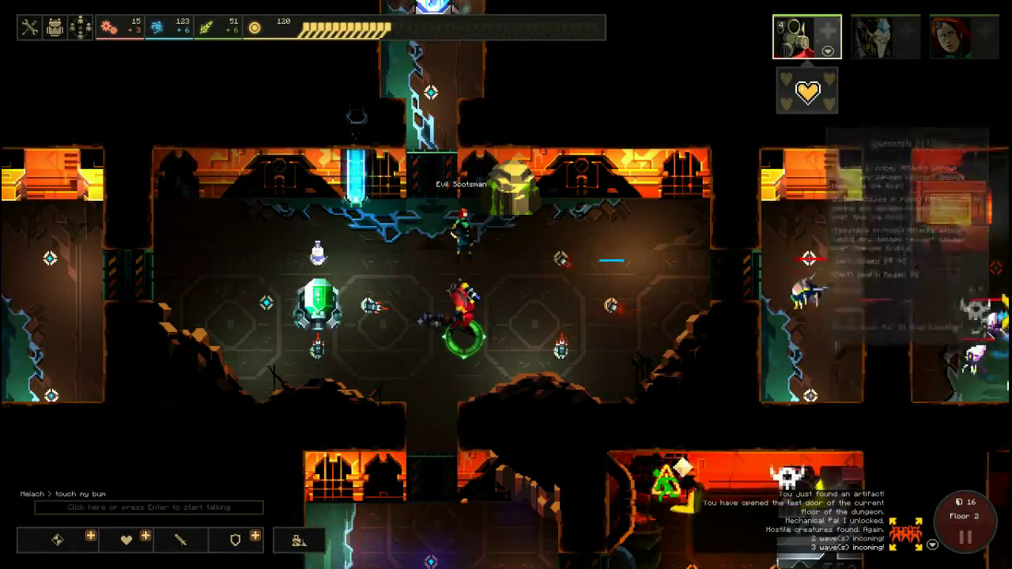
left_click(807, 91)
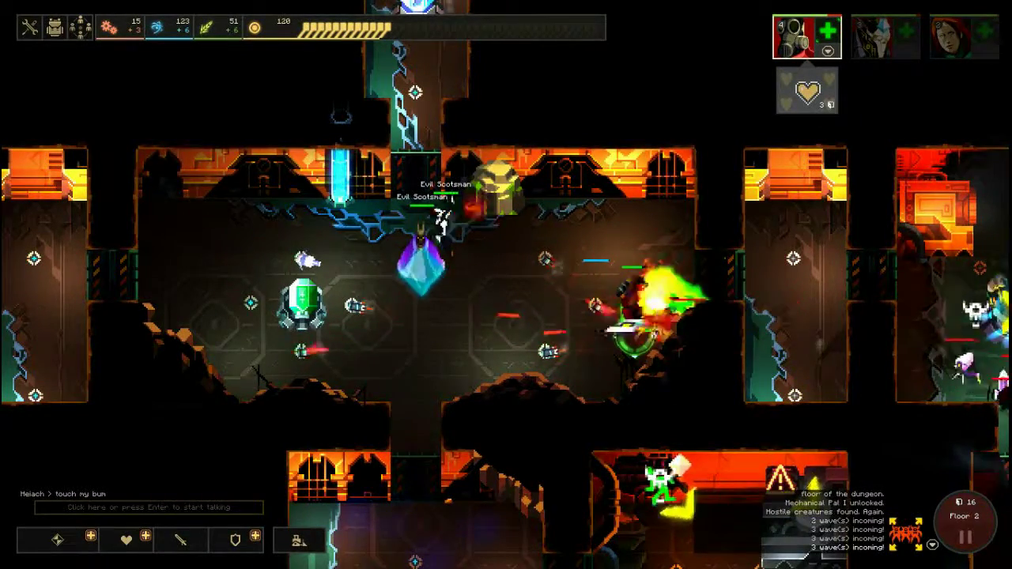
Pan around the main room and upper corridor to watch the fight
key("s")
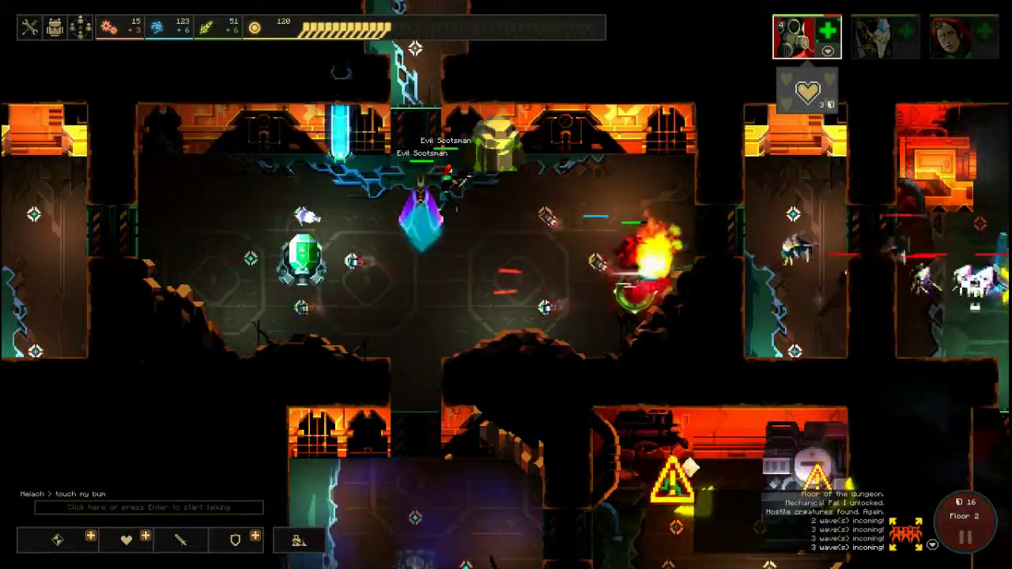
key("d")
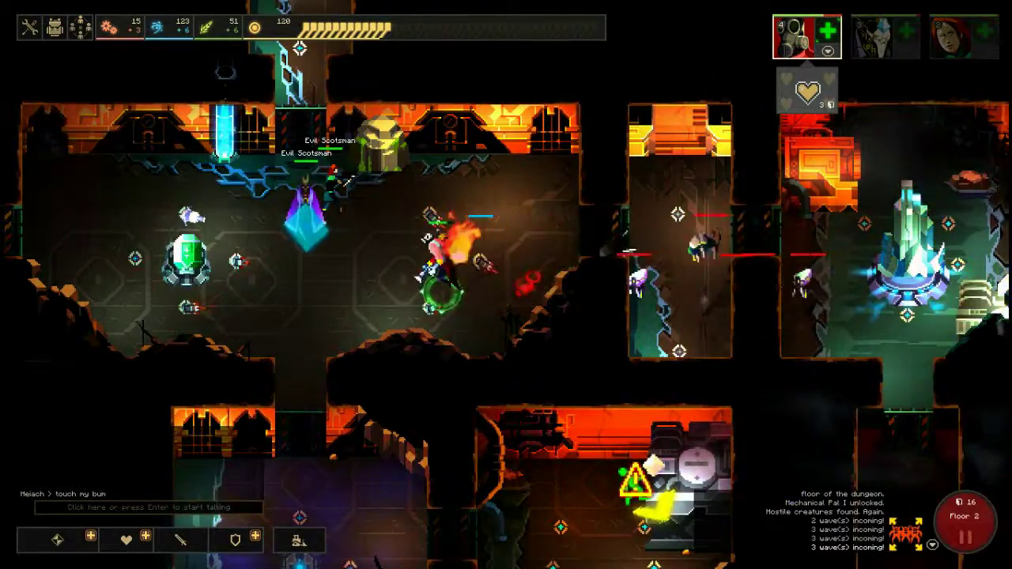
key("a")
key("d")
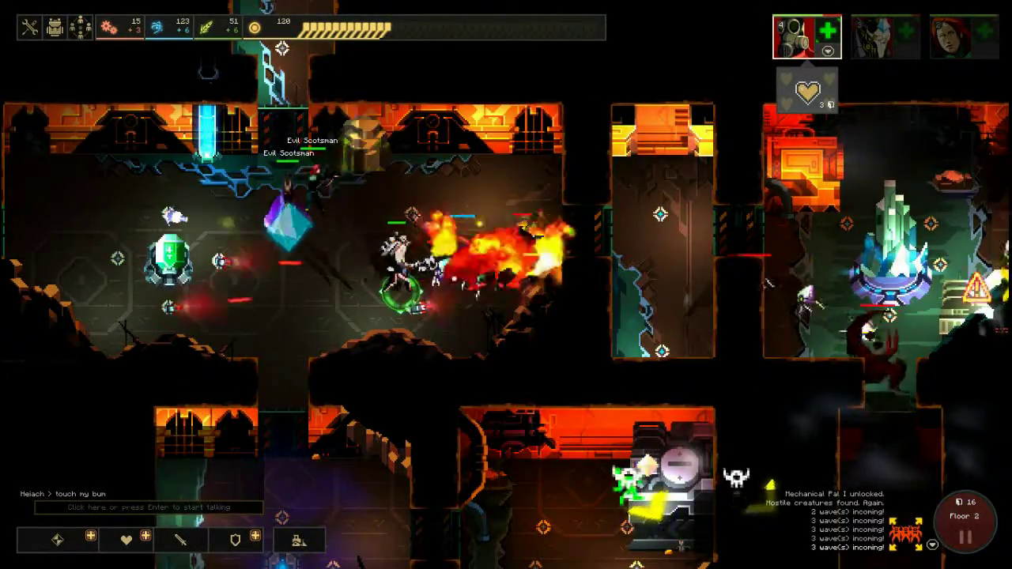
key("s")
key("w")
key("w")
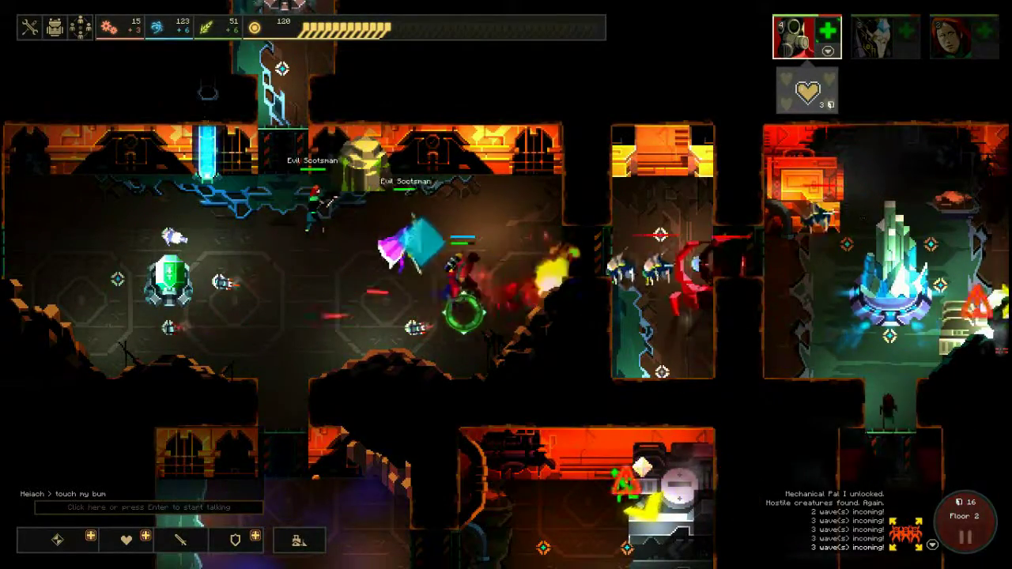
key("d")
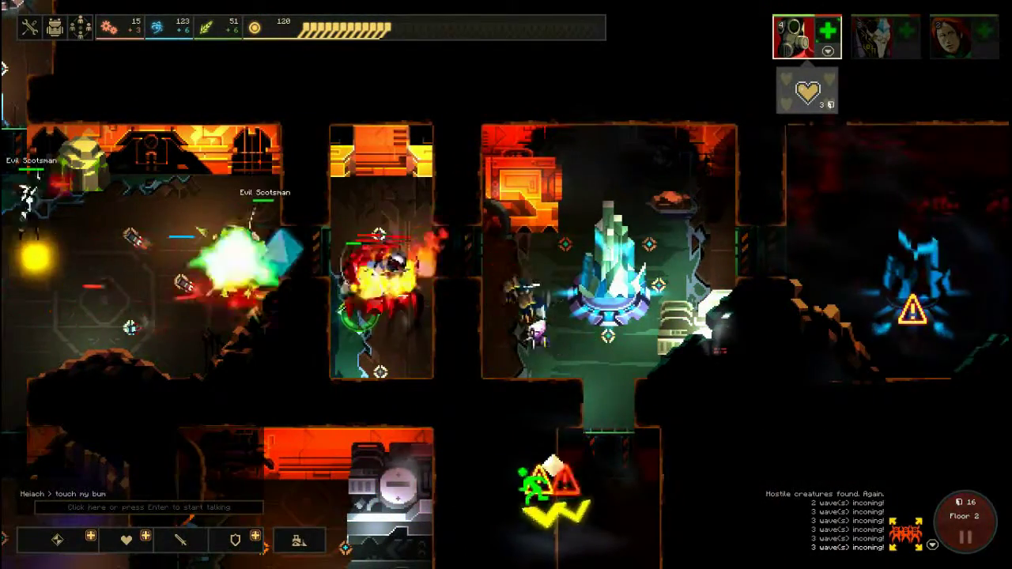
key("a")
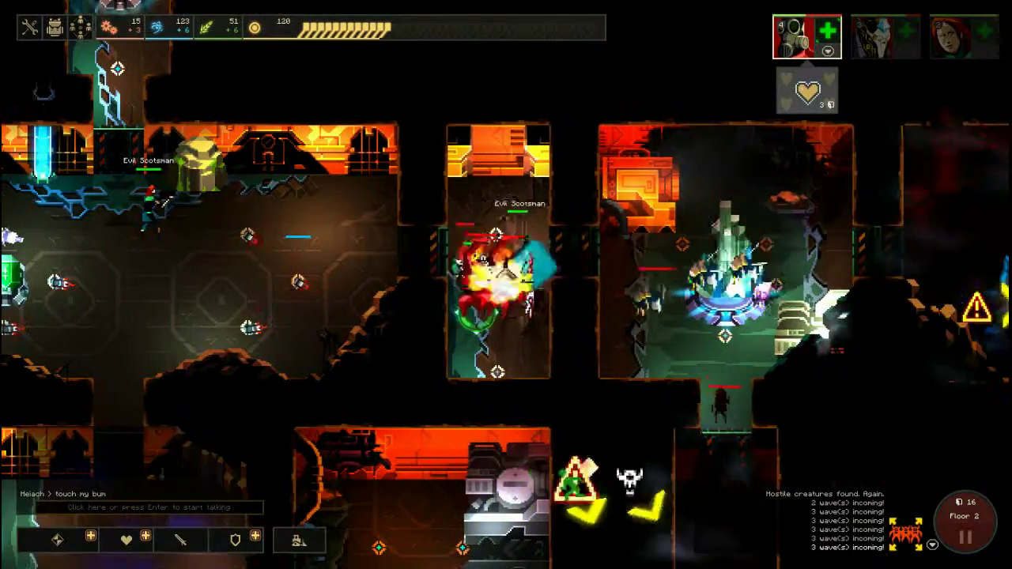
key("a")
Follow the crystal from its room down the corridor into the exit room
key("d")
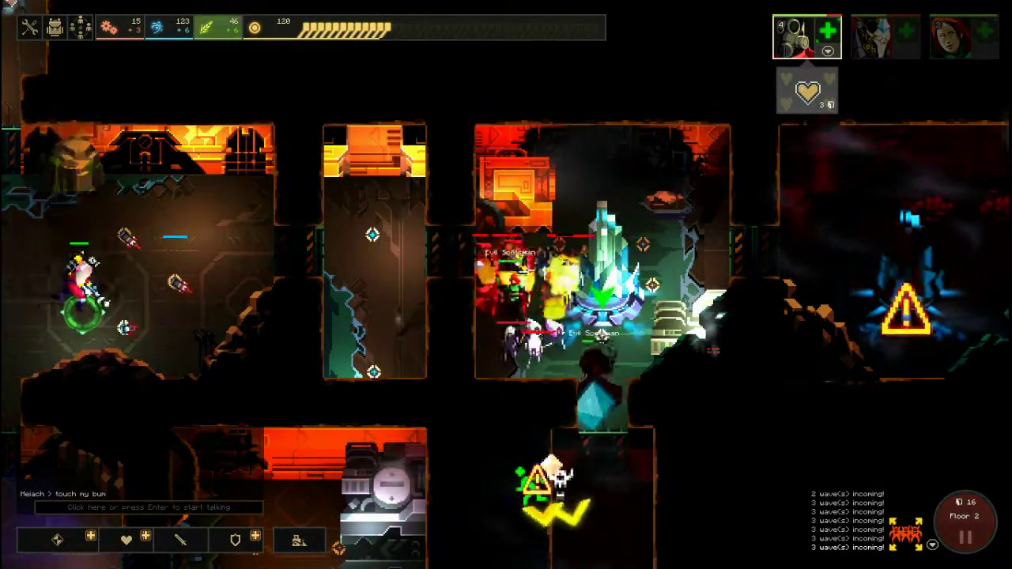
key("d")
key("d")
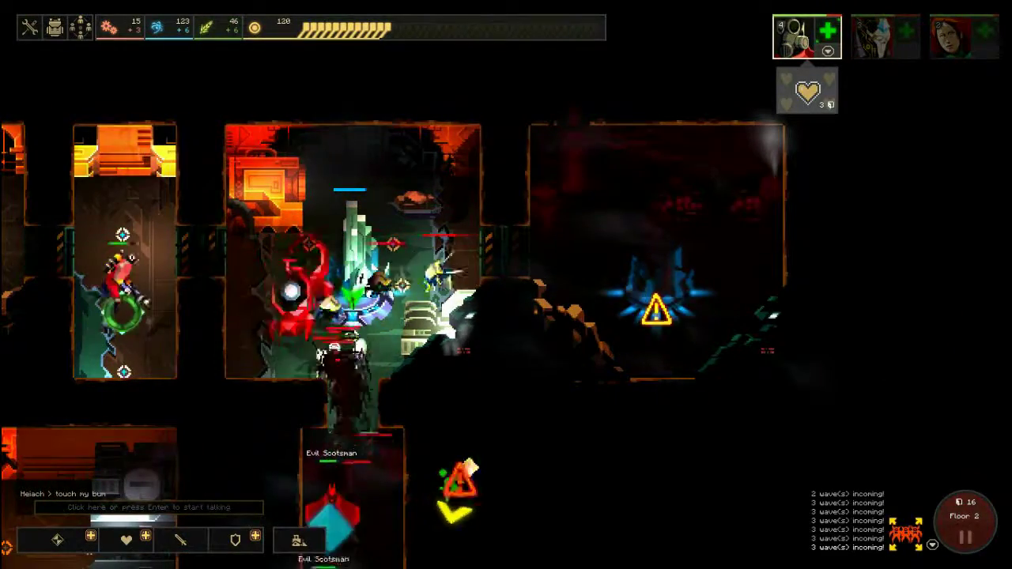
key("s")
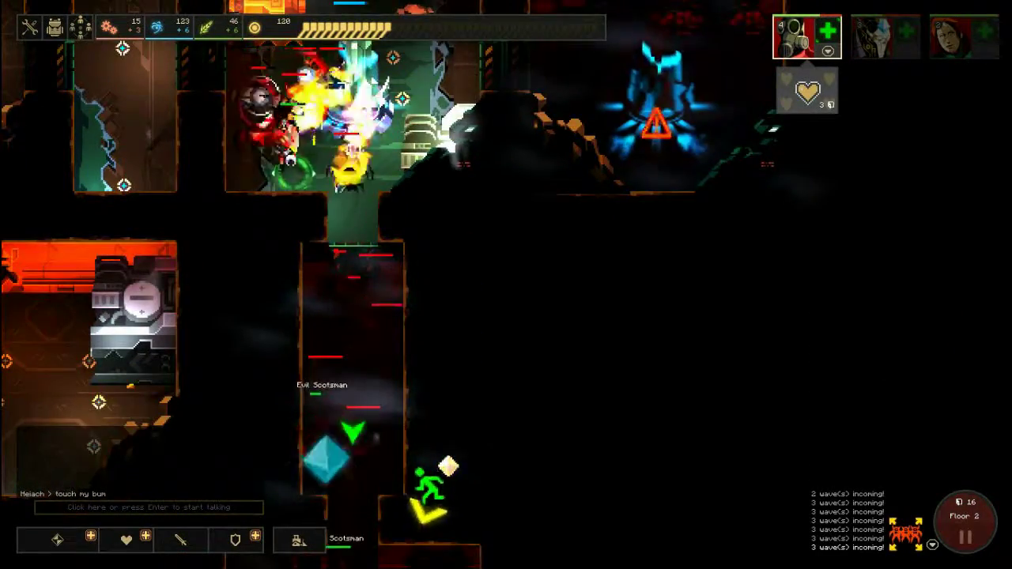
key("s")
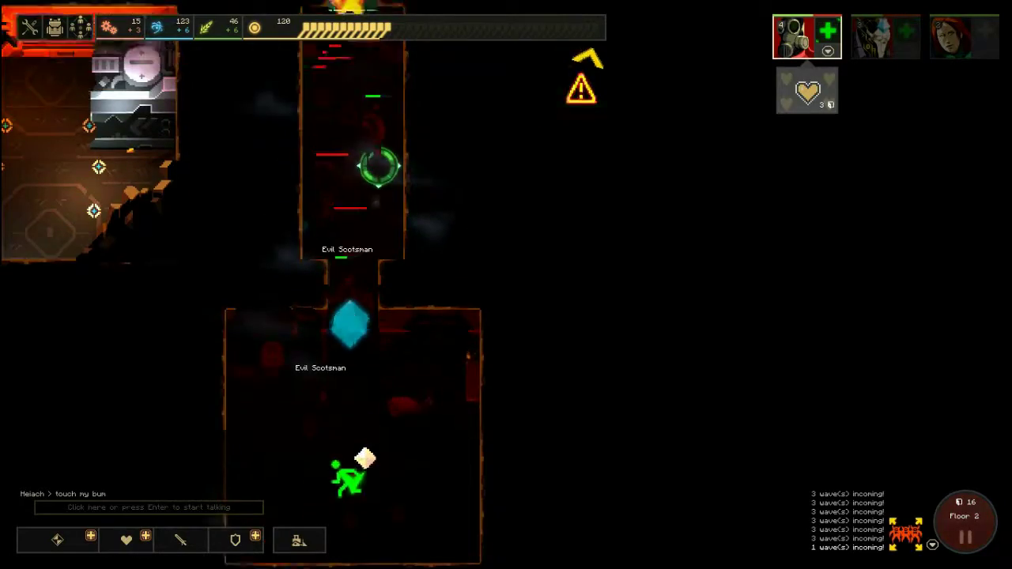
key("w")
key("s")
key("a")
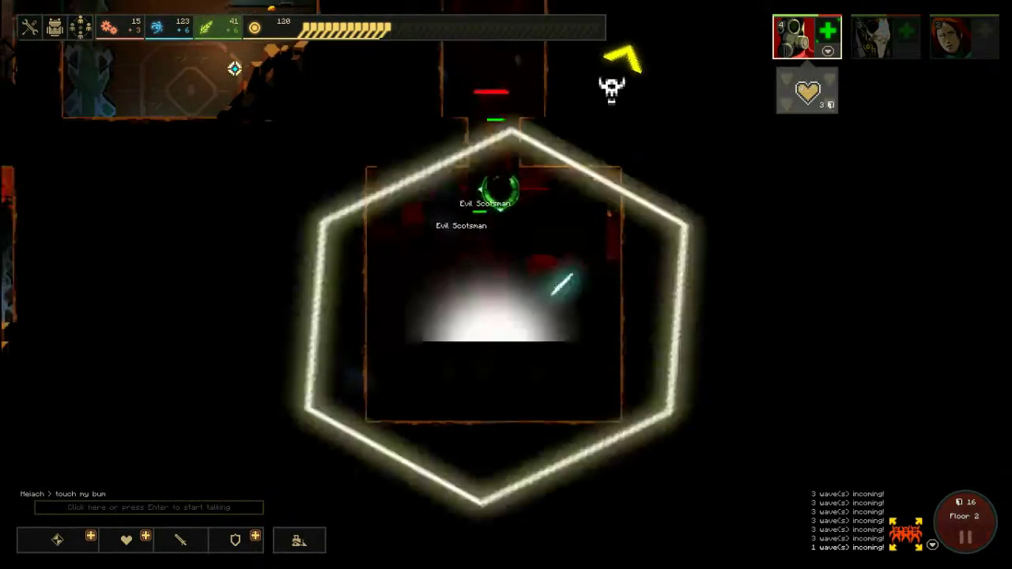